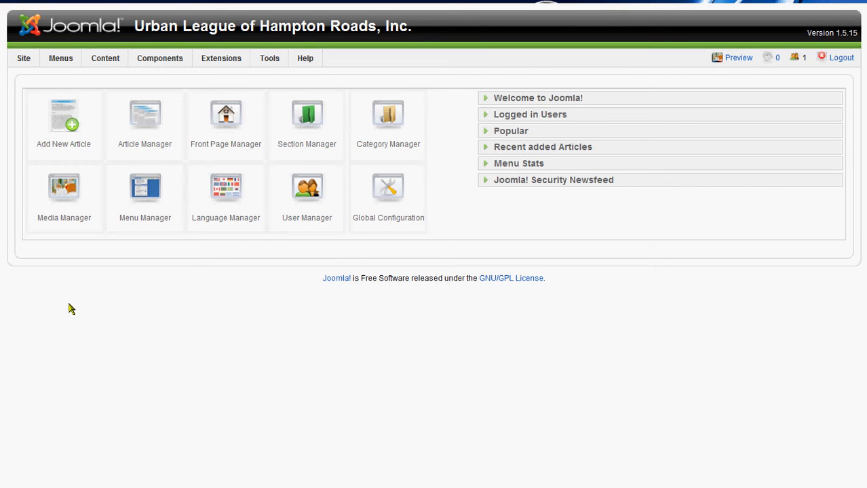
{"action": "mouse_move", "coordinate": [29, 62]}
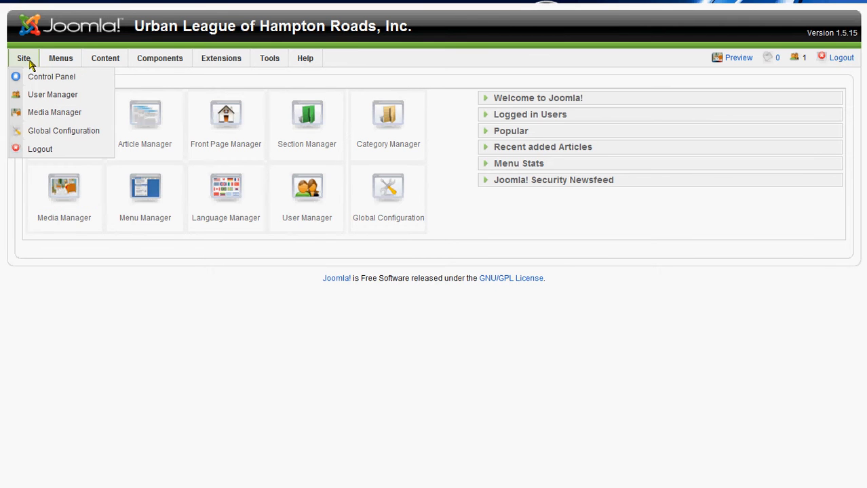
{"action": "mouse_move", "coordinate": [119, 64]}
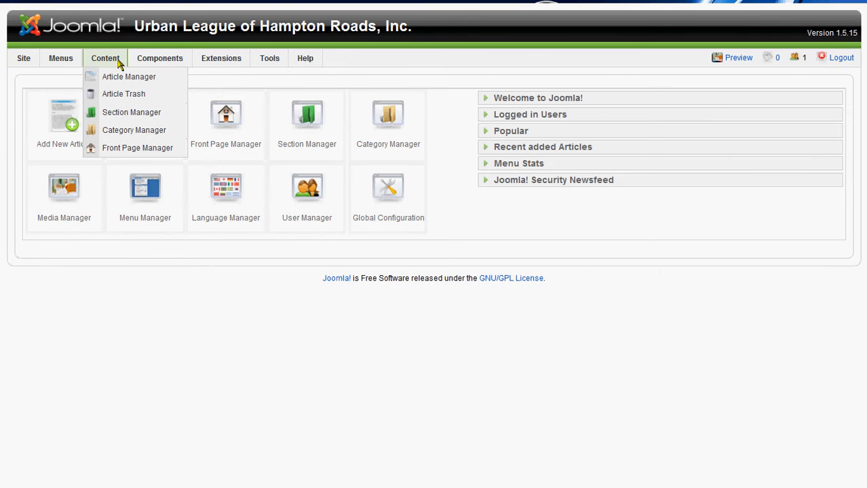
{"action": "mouse_move", "coordinate": [150, 60]}
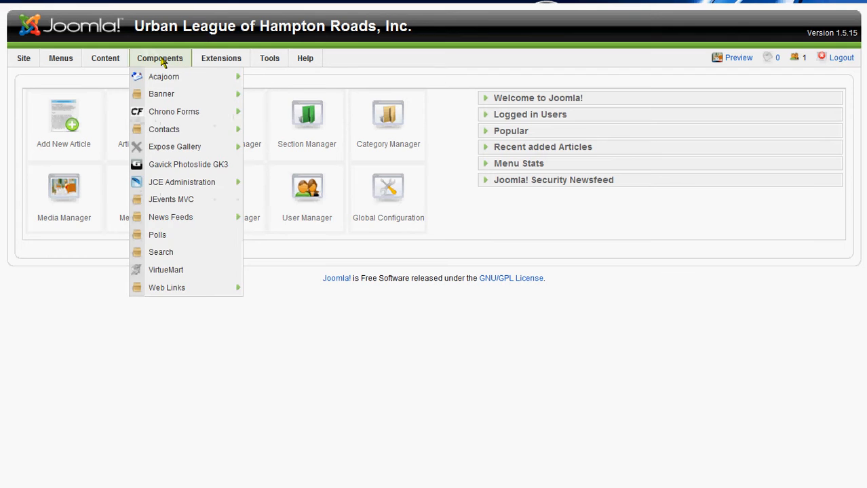
{"action": "mouse_move", "coordinate": [217, 63]}
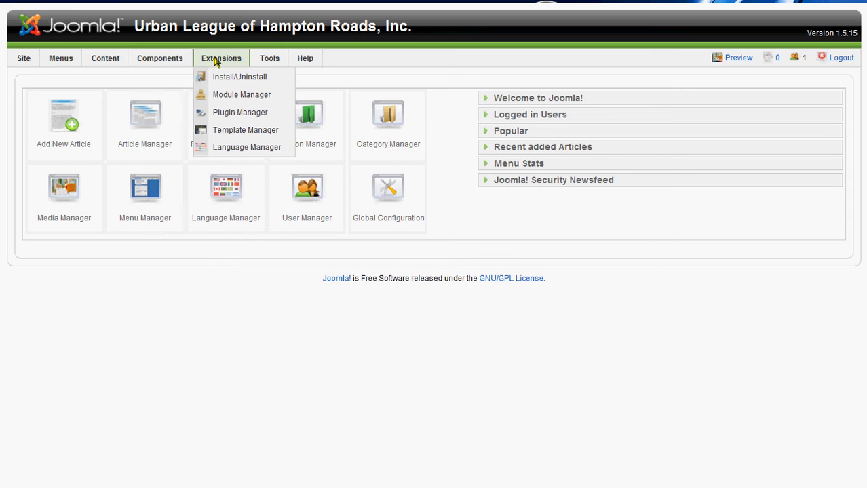
{"action": "mouse_move", "coordinate": [274, 73]}
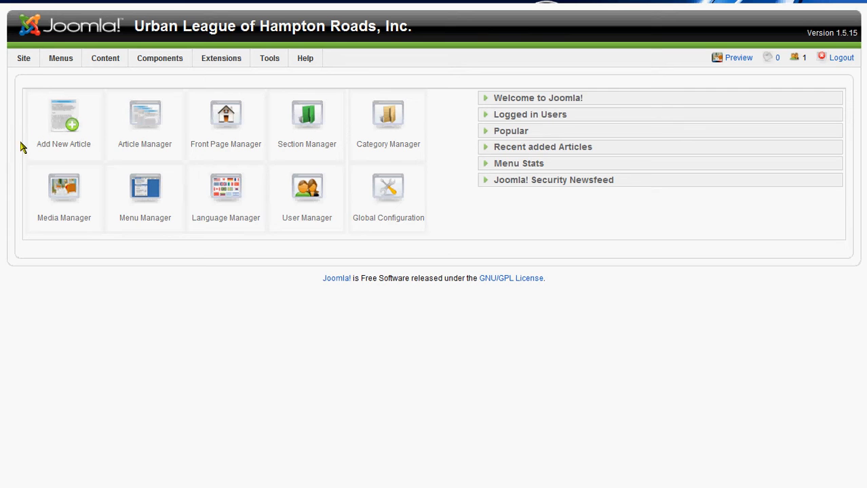
- Open the Menu Manager and bring up the list of Main Menu items
{"action": "mouse_move", "coordinate": [59, 62]}
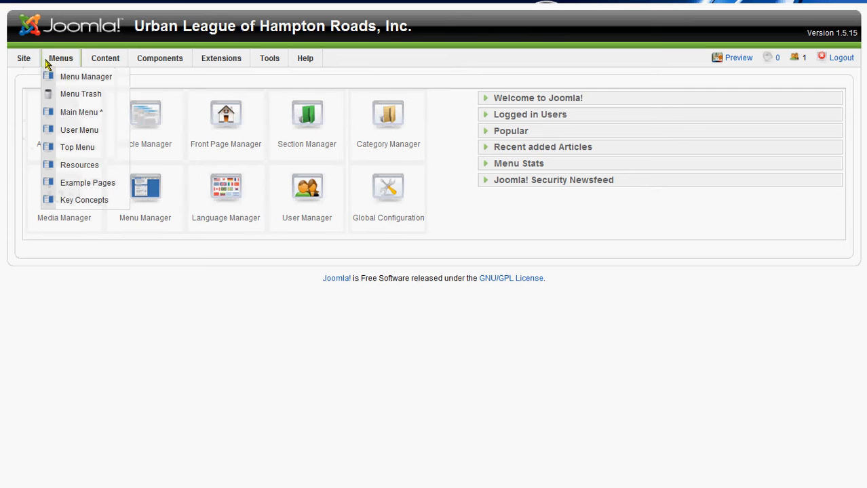
{"action": "left_click", "coordinate": [76, 81]}
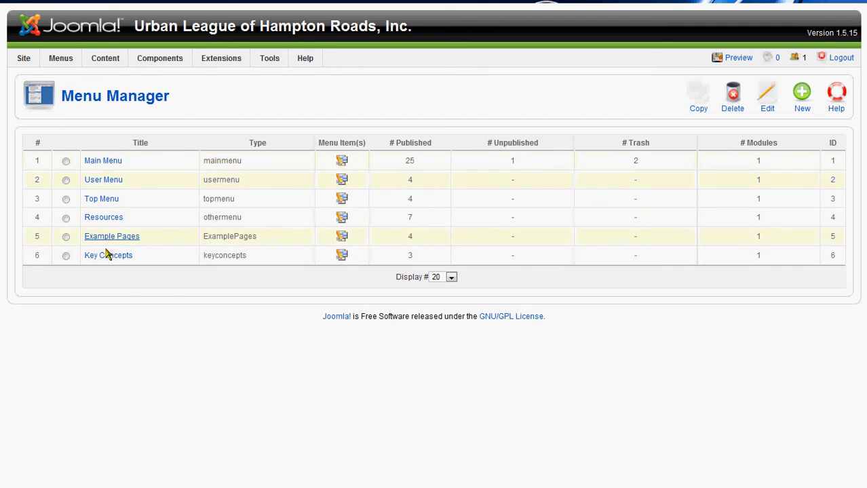
{"action": "mouse_move", "coordinate": [63, 59]}
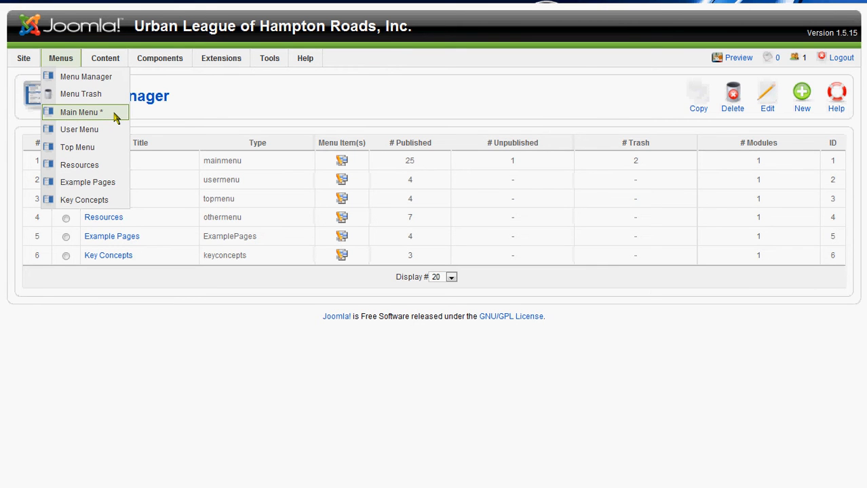
{"action": "left_click", "coordinate": [81, 112]}
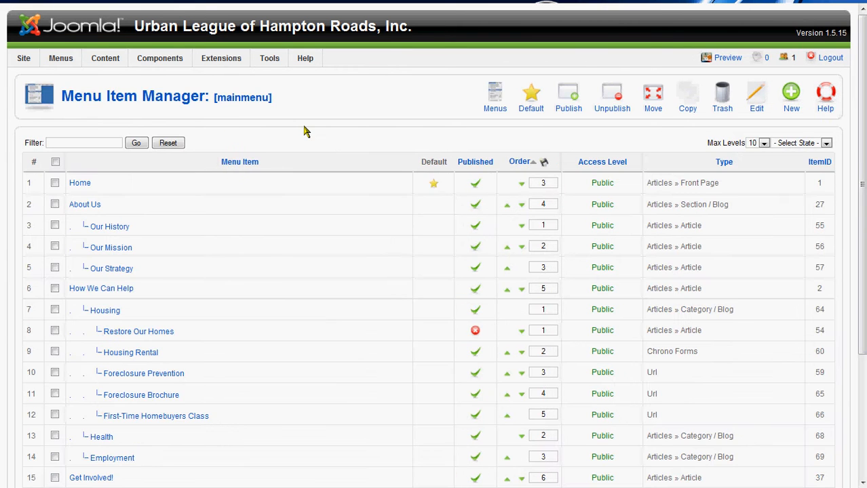
- Preview the public site to compare its navigation bar with the Main Menu items, and return to the item list
{"action": "scroll", "coordinate": [303, 130], "scroll_direction": "down", "scroll_amount": 2}
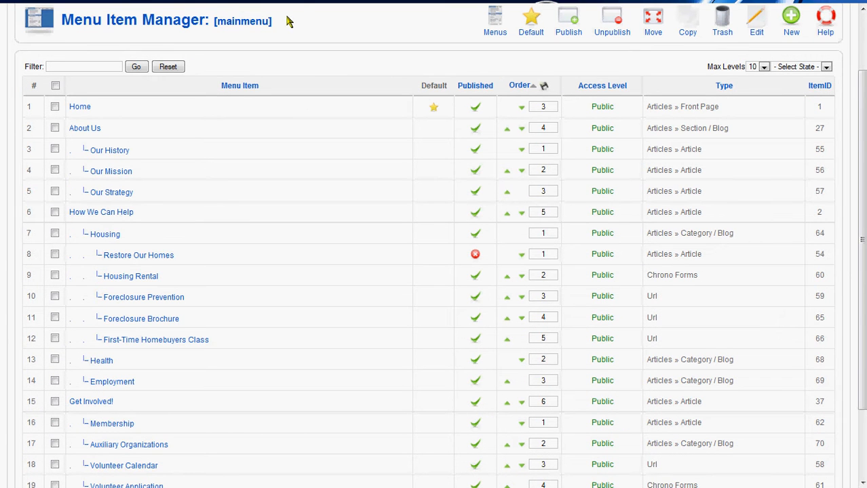
{"action": "mouse_move", "coordinate": [303, 1]}
{"action": "scroll", "coordinate": [797, 28], "scroll_direction": "up", "scroll_amount": 2}
{"action": "left_click", "coordinate": [726, 60]}
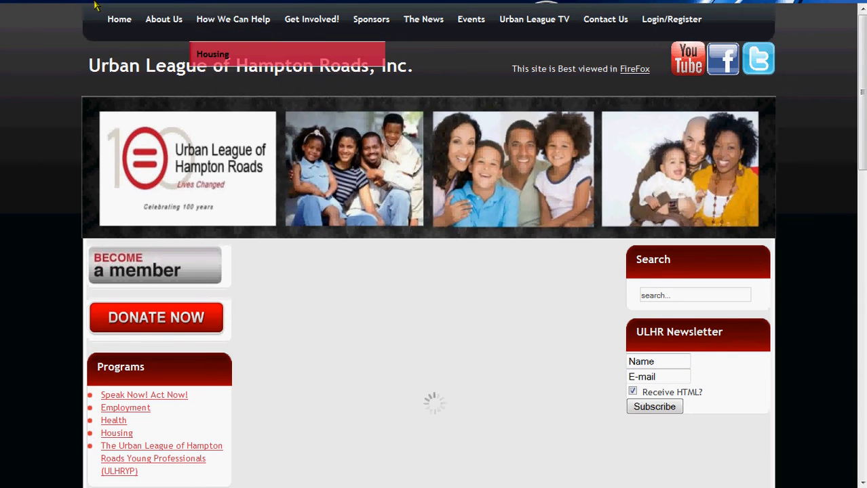
{"action": "mouse_move", "coordinate": [66, 2]}
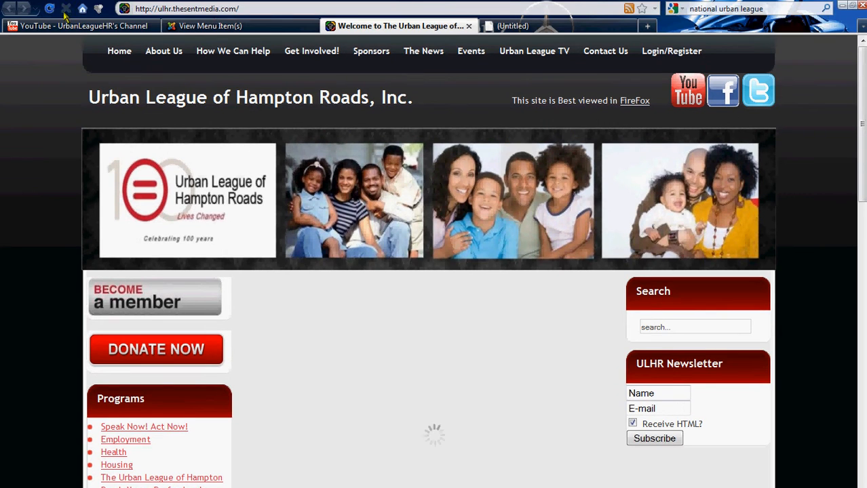
{"action": "left_click", "coordinate": [210, 25]}
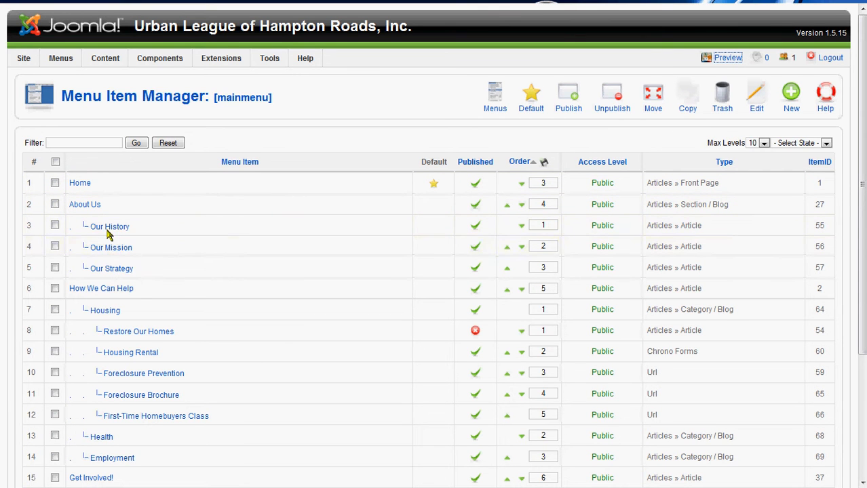
- Set the menu item list to display all entries on one page and look through the full Main Menu hierarchy
{"action": "scroll", "coordinate": [106, 270], "scroll_direction": "down", "scroll_amount": 2}
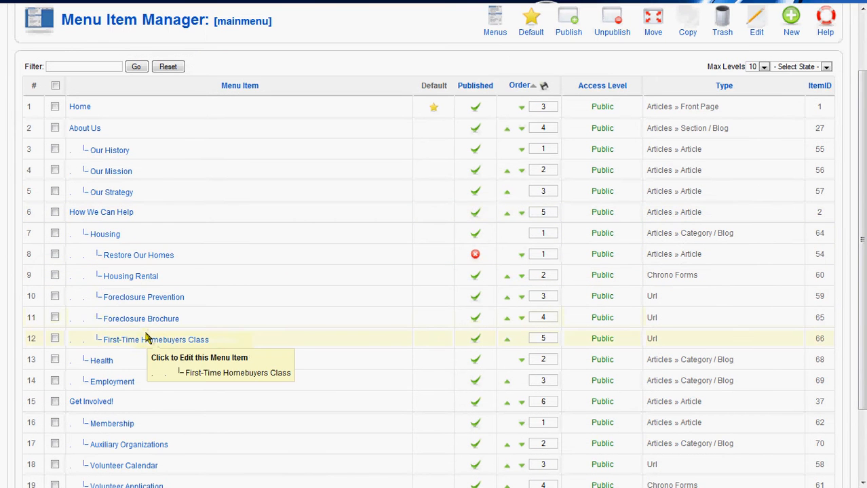
{"action": "scroll", "coordinate": [142, 337], "scroll_direction": "down", "scroll_amount": 3}
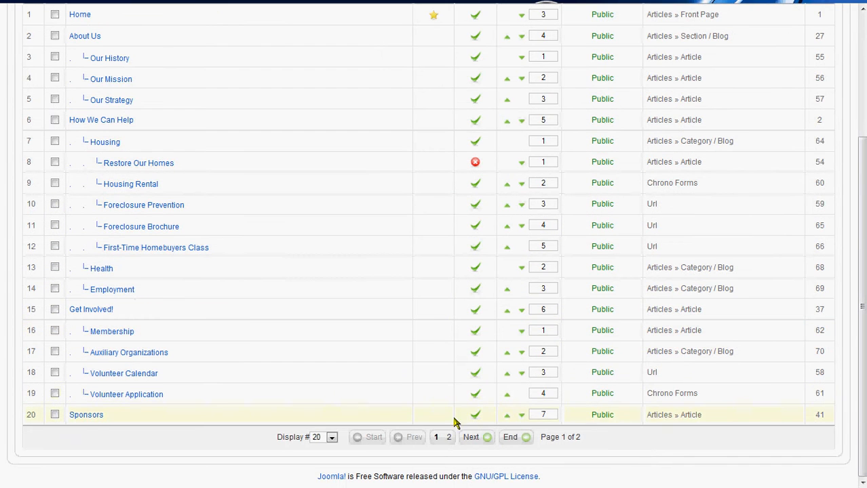
{"action": "left_click", "coordinate": [331, 437]}
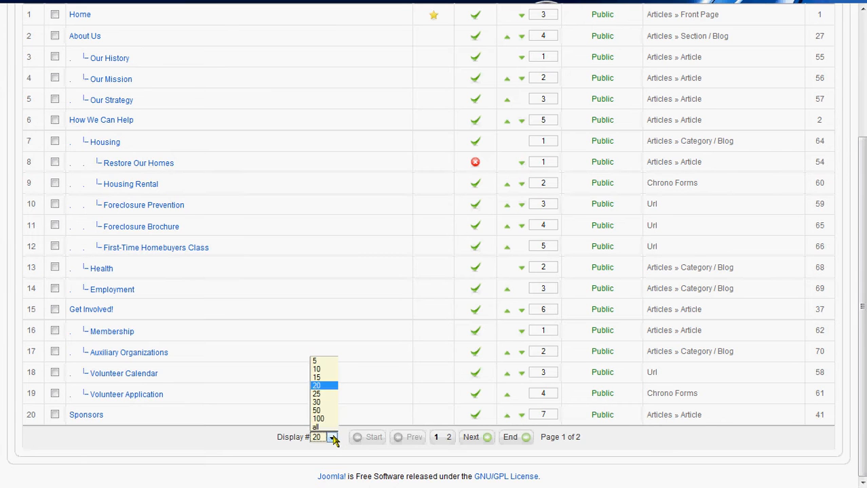
{"action": "left_click", "coordinate": [330, 428]}
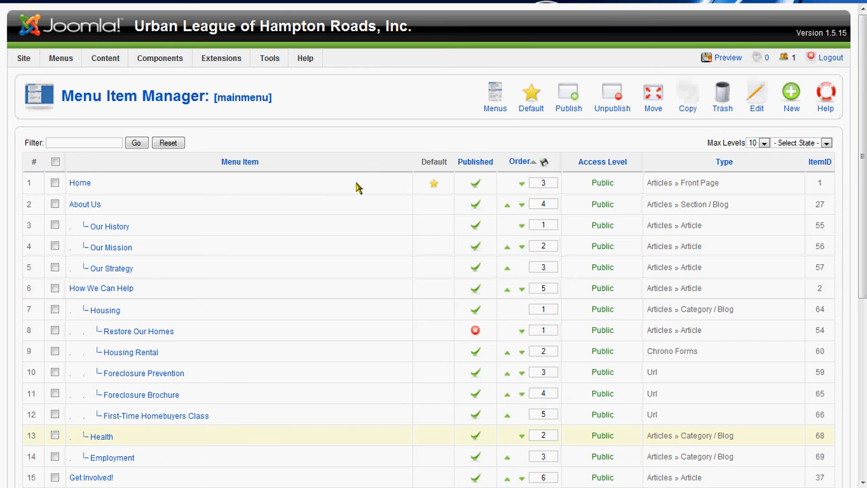
{"action": "scroll", "coordinate": [358, 187], "scroll_direction": "down", "scroll_amount": 3}
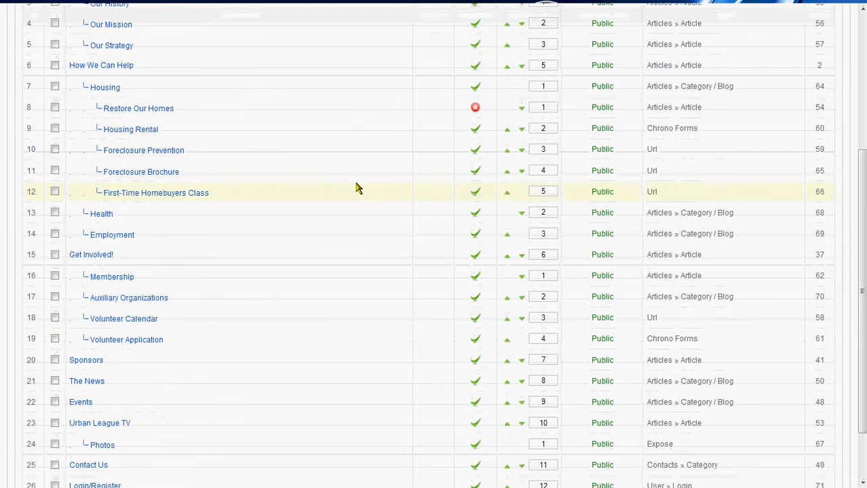
{"action": "scroll", "coordinate": [359, 188], "scroll_direction": "down", "scroll_amount": 1}
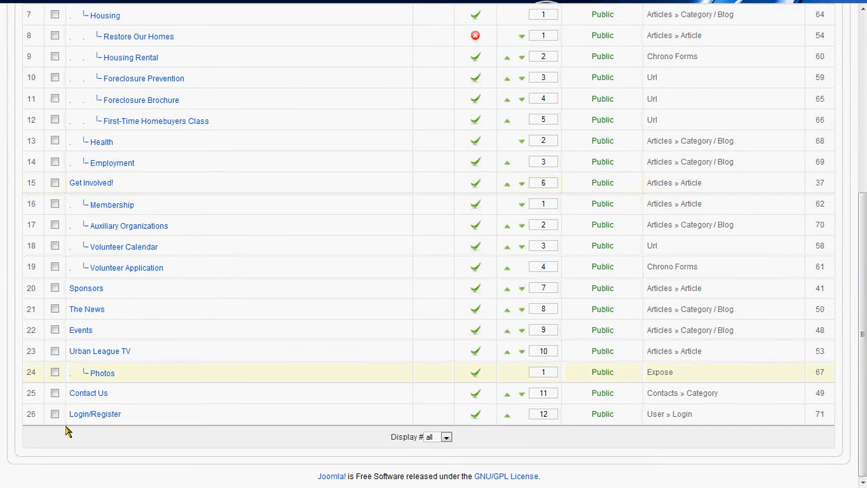
{"action": "scroll", "coordinate": [120, 375], "scroll_direction": "up", "scroll_amount": 3}
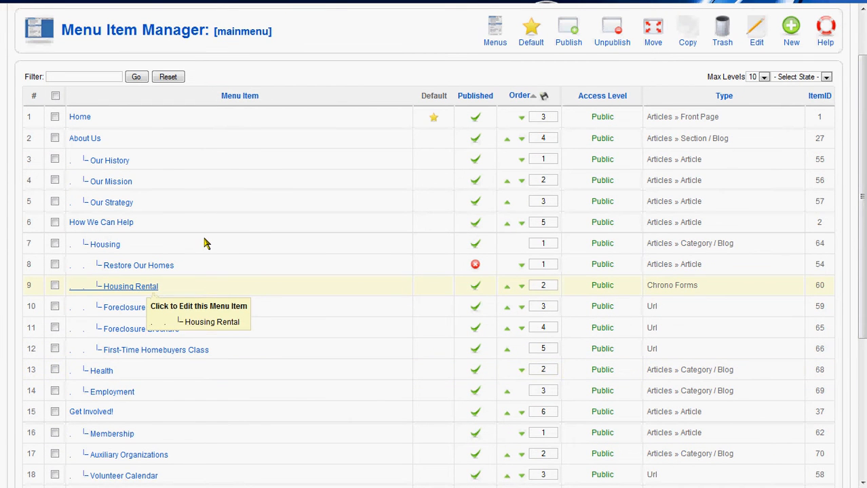
{"action": "scroll", "coordinate": [225, 238], "scroll_direction": "down", "scroll_amount": 5}
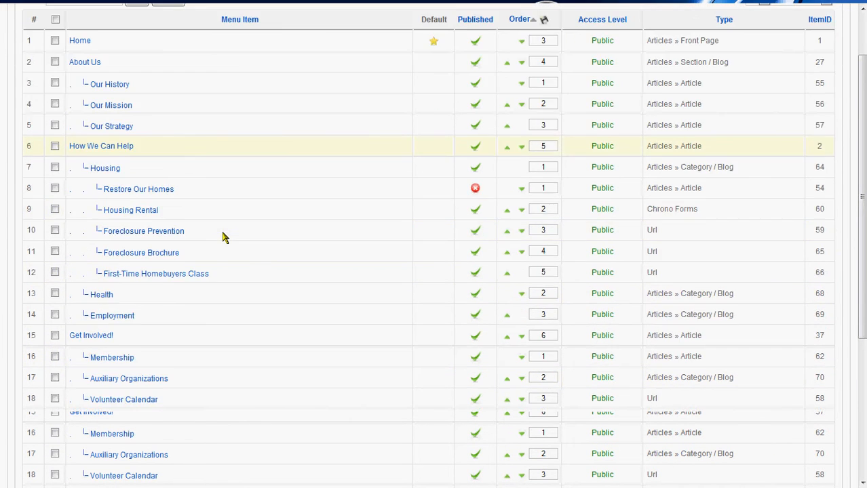
{"action": "scroll", "coordinate": [224, 237], "scroll_direction": "up", "scroll_amount": 5}
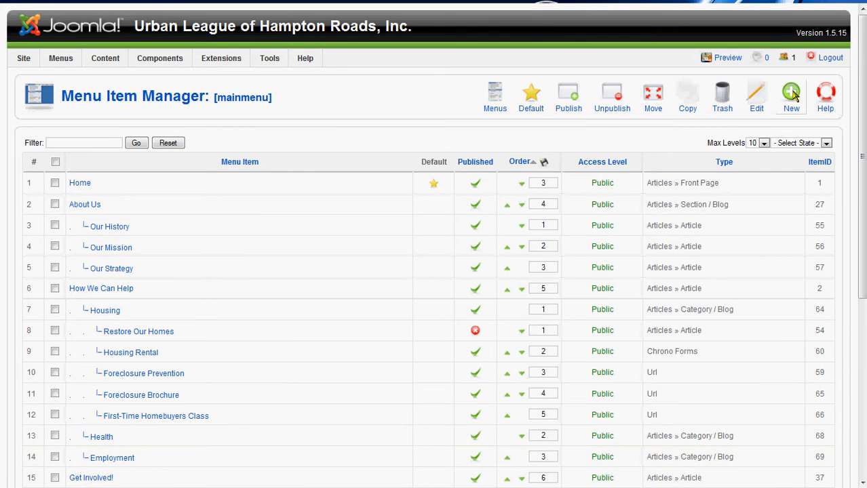
- Start a new Main Menu item as an internal link to articles with the Article Layout type
{"action": "left_click", "coordinate": [792, 95]}
{"action": "left_click", "coordinate": [791, 100]}
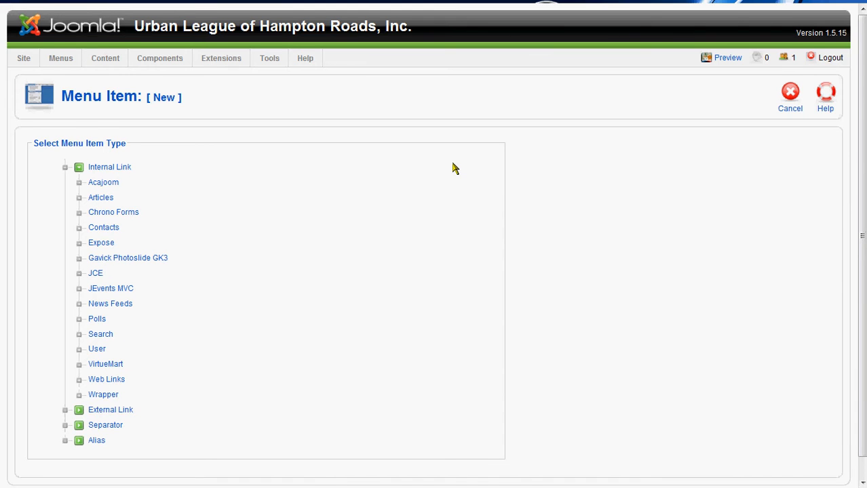
{"action": "scroll", "coordinate": [455, 169], "scroll_direction": "down", "scroll_amount": 1}
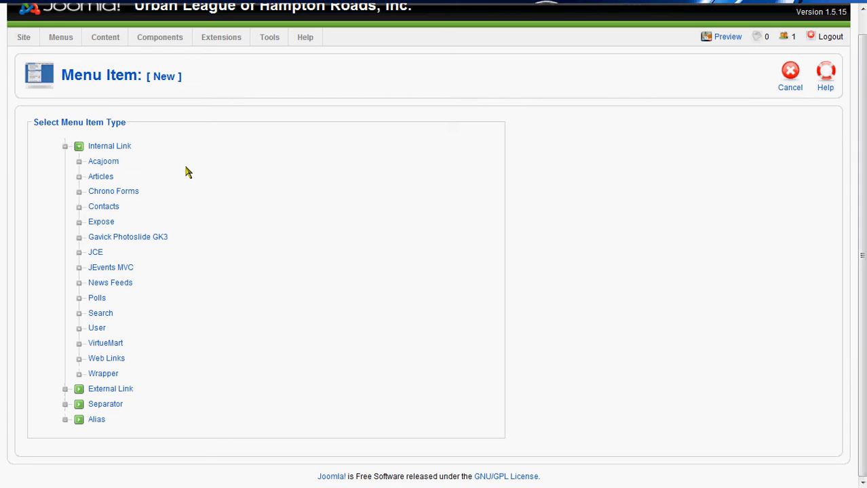
{"action": "left_click", "coordinate": [97, 179]}
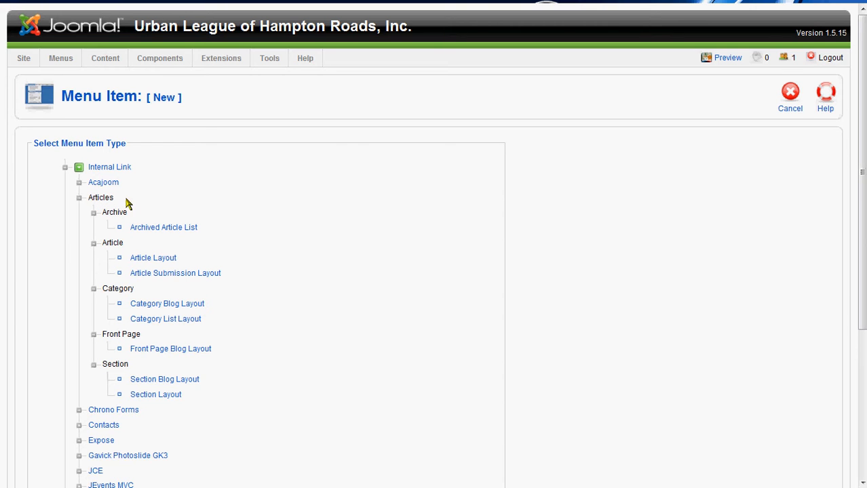
{"action": "scroll", "coordinate": [231, 226], "scroll_direction": "down", "scroll_amount": 2}
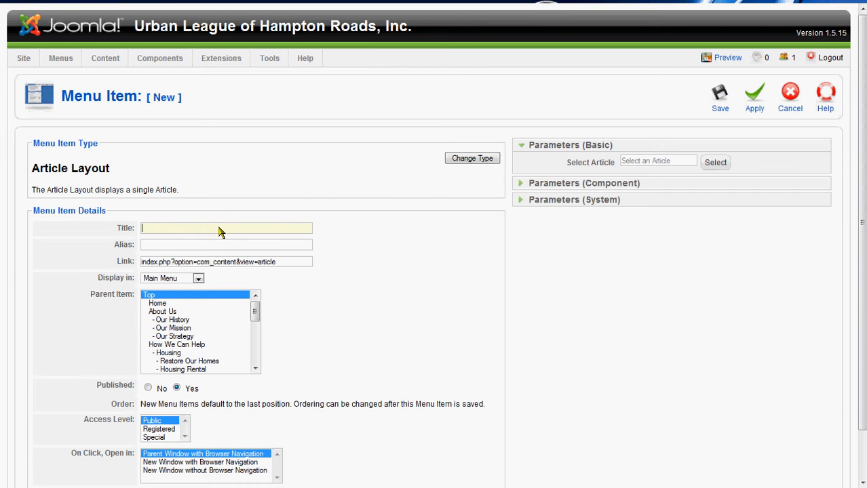
- Choose "Speak Now! Act Now!" as the article the new menu item displays
{"action": "left_click", "coordinate": [713, 164]}
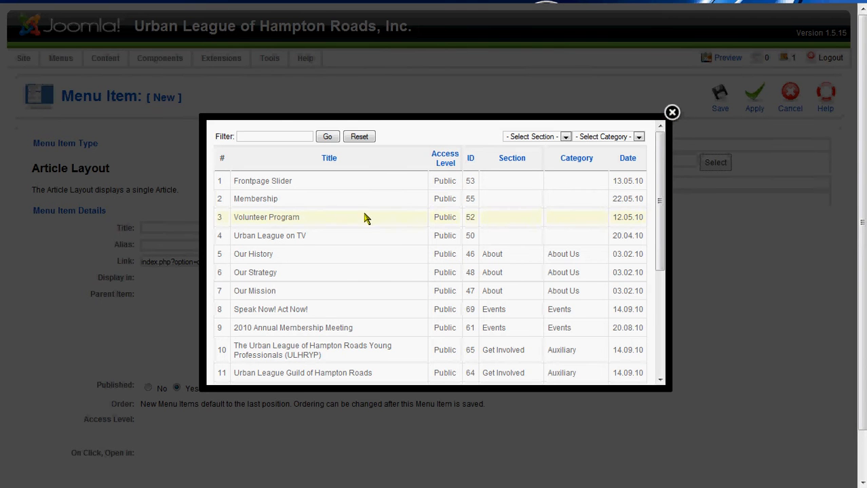
{"action": "scroll", "coordinate": [316, 204], "scroll_direction": "down", "scroll_amount": 5}
{"action": "scroll", "coordinate": [316, 207], "scroll_direction": "down", "scroll_amount": 2}
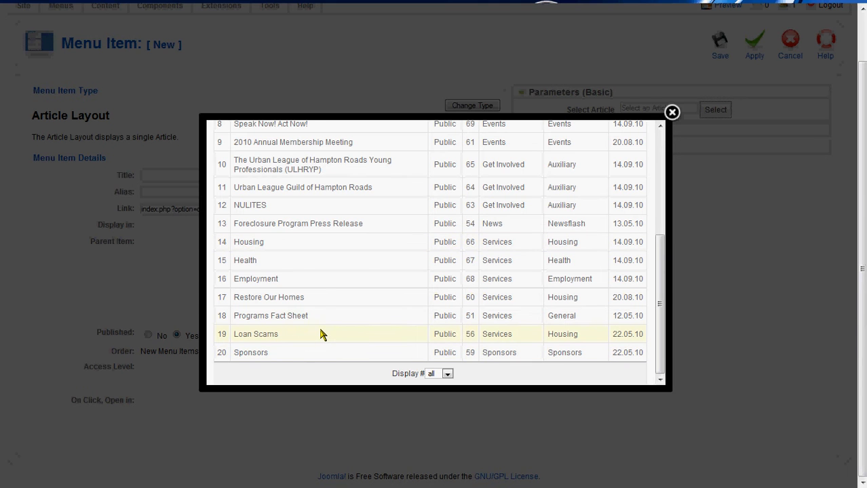
{"action": "scroll", "coordinate": [321, 334], "scroll_direction": "up", "scroll_amount": 2}
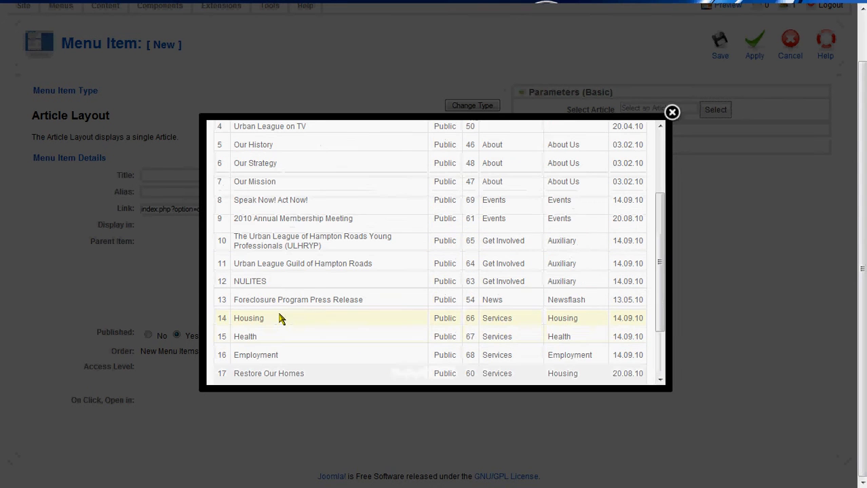
{"action": "left_click", "coordinate": [288, 202]}
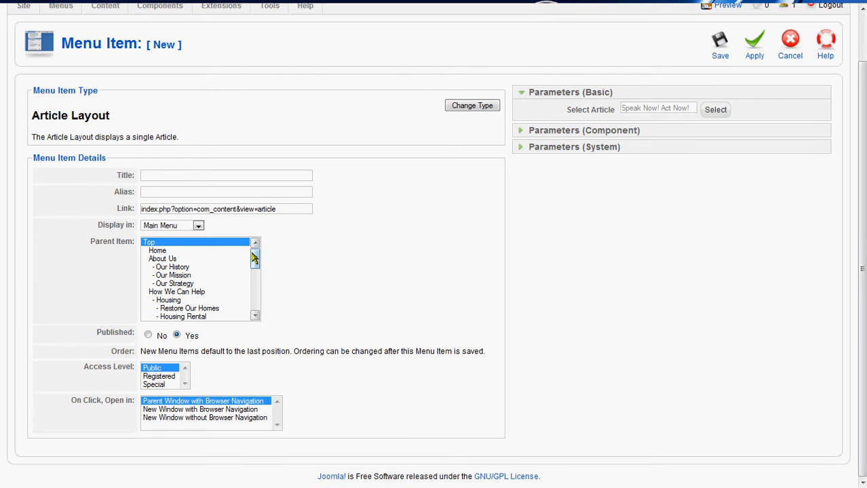
- Set Events as the parent item of the new menu item
{"action": "mouse_move", "coordinate": [254, 263]}
{"action": "left_mouse_down"}
{"action": "mouse_move", "coordinate": [254, 300]}
{"action": "mouse_move", "coordinate": [263, 264]}
{"action": "mouse_move", "coordinate": [268, 312]}
{"action": "mouse_move", "coordinate": [255, 258]}
{"action": "left_mouse_up"}
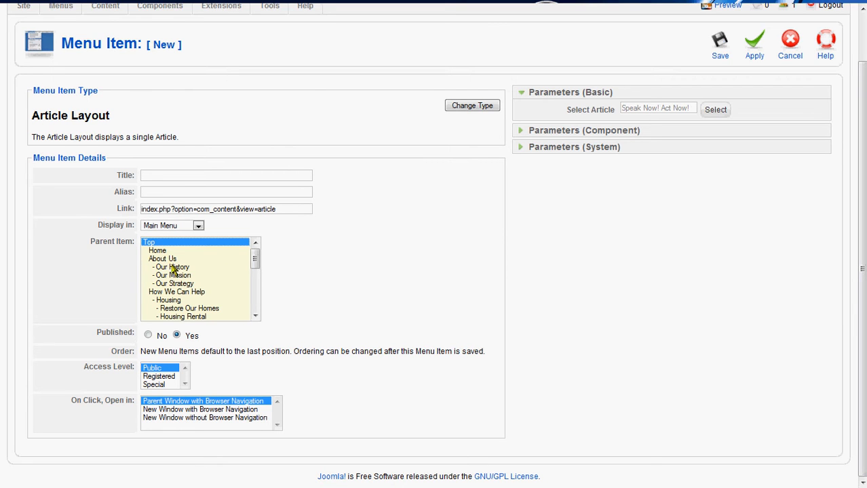
{"action": "left_click_drag", "start_coordinate": [253, 260], "coordinate": [251, 306]}
{"action": "left_click", "coordinate": [160, 284]}
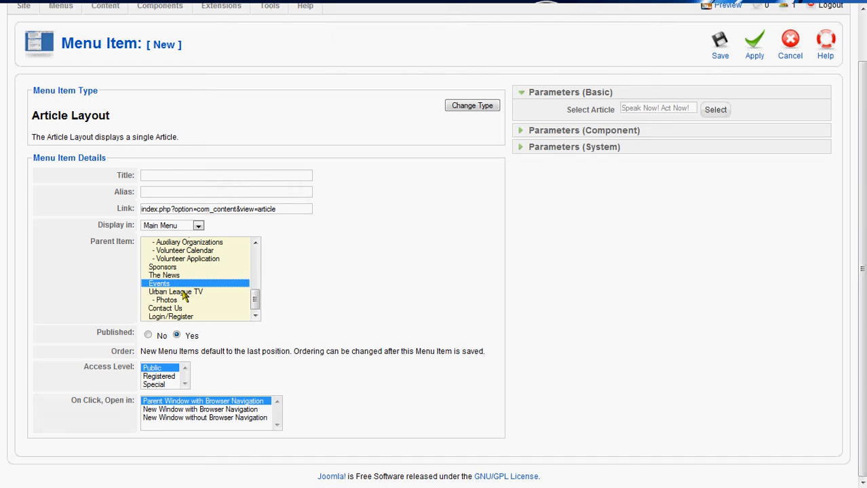
- Title the menu item "Speak now Act Now" and save it
{"action": "left_click", "coordinate": [193, 182]}
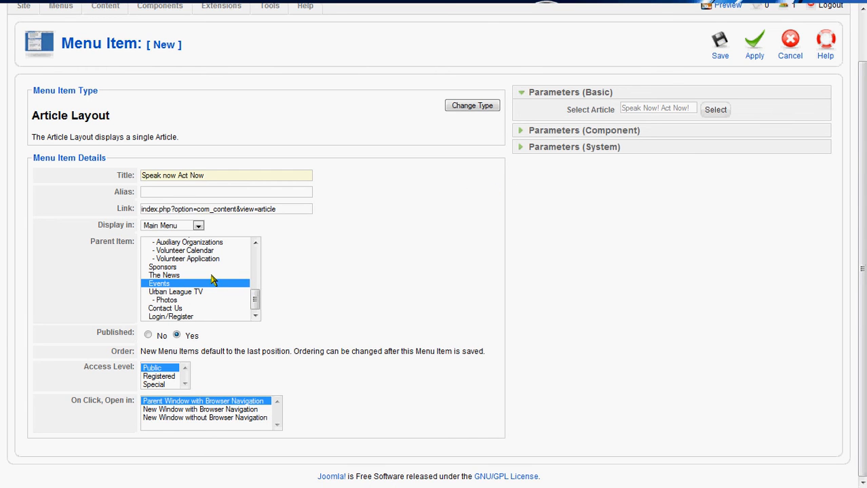
{"action": "scroll", "coordinate": [376, 299], "scroll_direction": "up", "scroll_amount": 2}
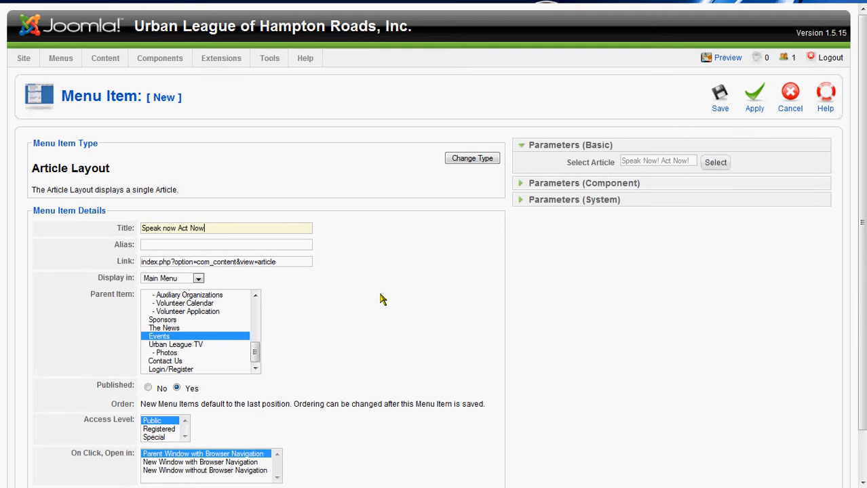
{"action": "left_click", "coordinate": [725, 98]}
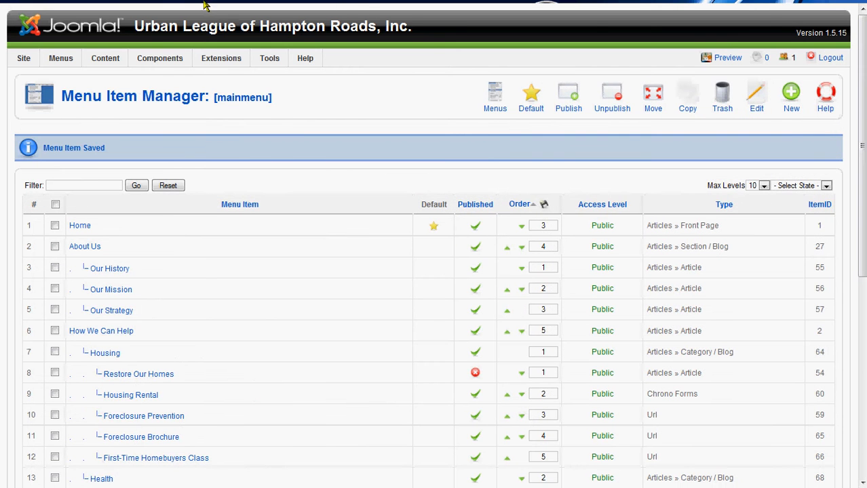
- Switch to the public Urban League site's browser tab and reload the page
{"action": "mouse_move", "coordinate": [206, 5]}
{"action": "left_click", "coordinate": [359, 27]}
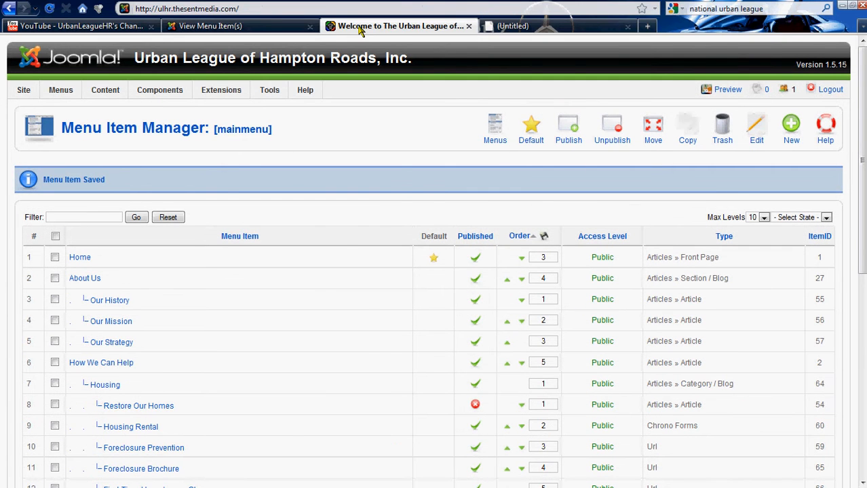
{"action": "left_click", "coordinate": [48, 8]}
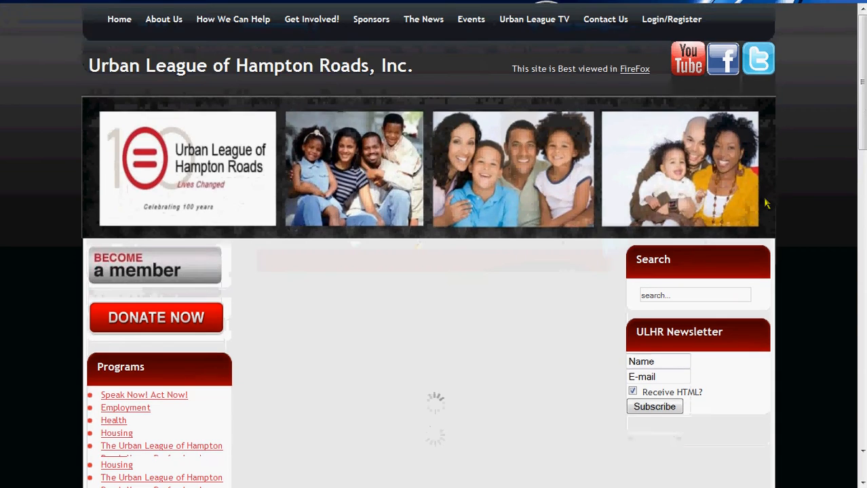
- Open the "Speak now Act Now" item under Events on the public site and review the article page it links to
{"action": "mouse_move", "coordinate": [471, 20]}
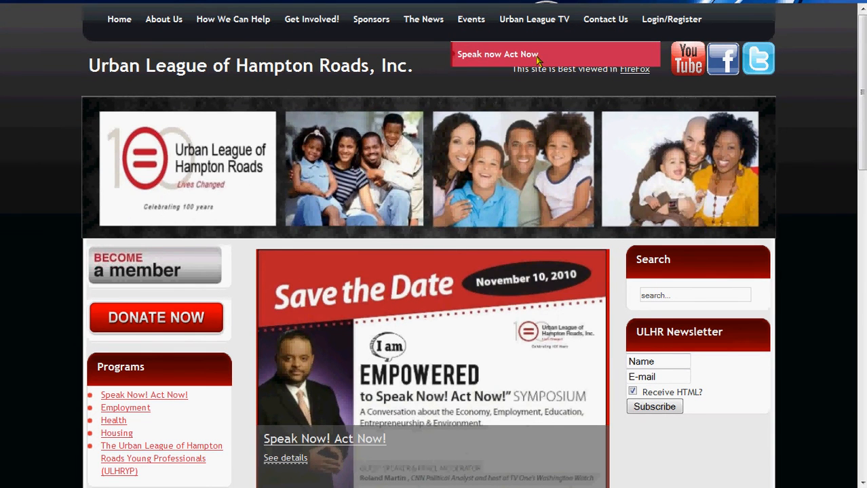
{"action": "left_click", "coordinate": [482, 57]}
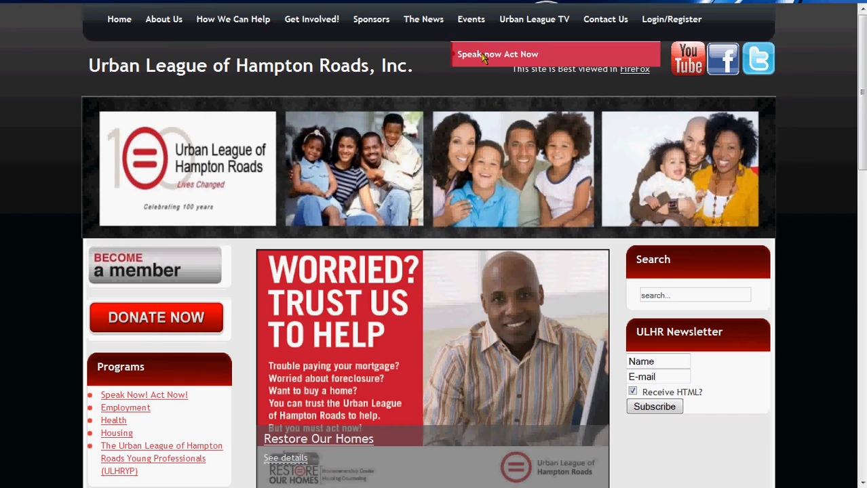
{"action": "scroll", "coordinate": [497, 256], "scroll_direction": "down", "scroll_amount": 3}
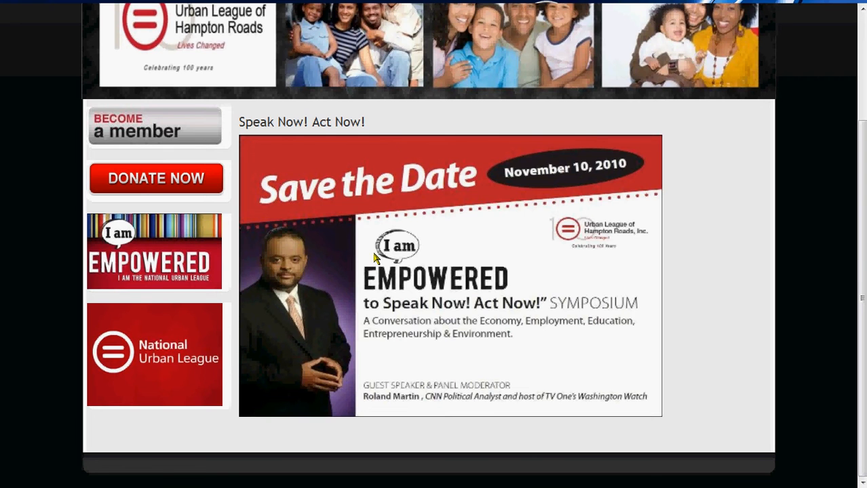
{"action": "scroll", "coordinate": [379, 252], "scroll_direction": "up", "scroll_amount": 3}
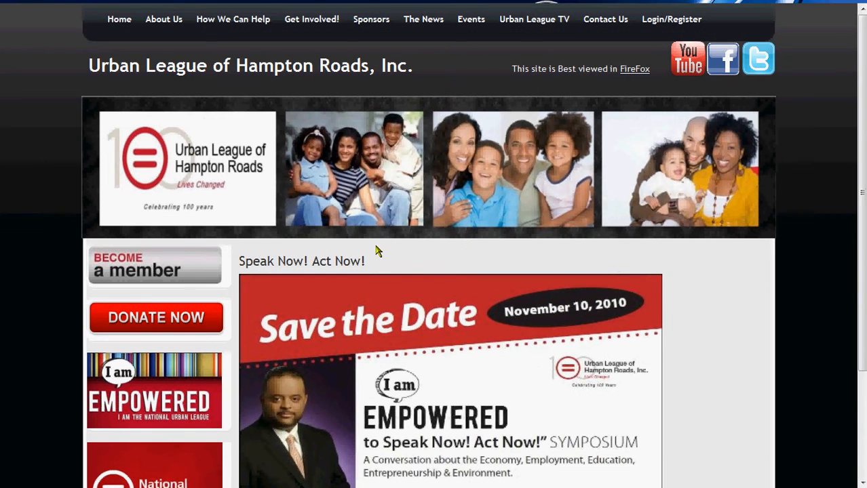
{"action": "mouse_move", "coordinate": [514, 18]}
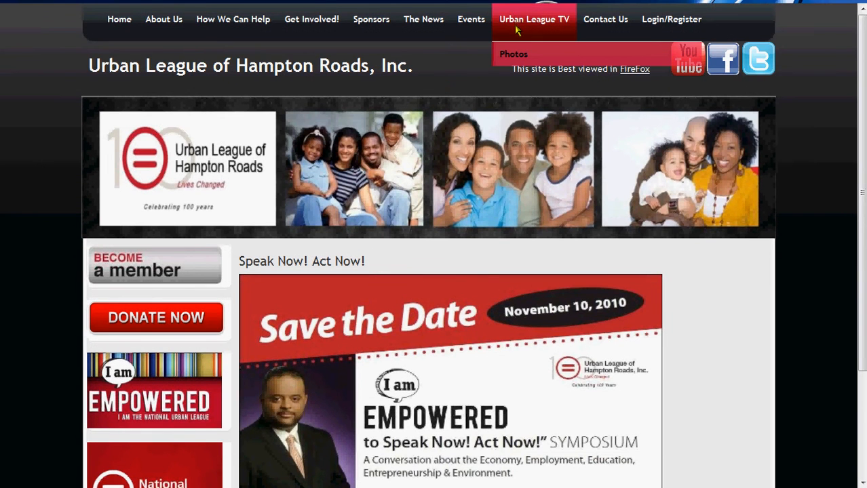
{"action": "mouse_move", "coordinate": [466, 21]}
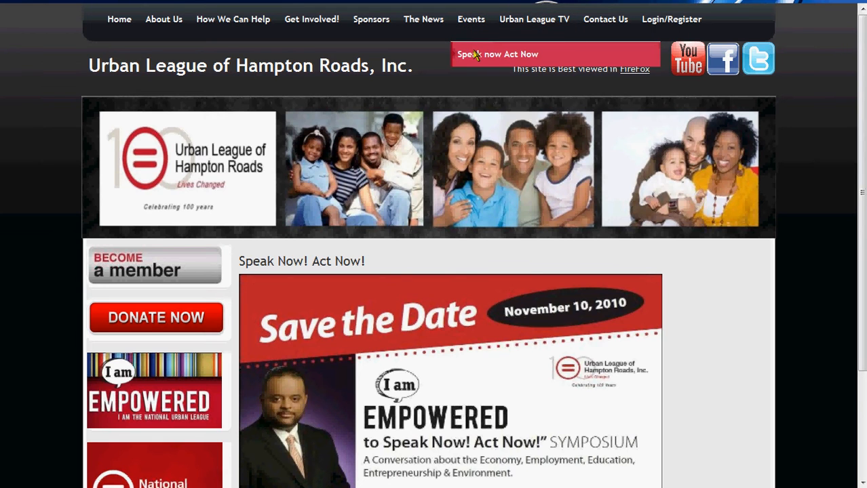
{"action": "left_click", "coordinate": [467, 46]}
- Return to the Joomla administration tab and open the Article Manager
{"action": "mouse_move", "coordinate": [147, 7]}
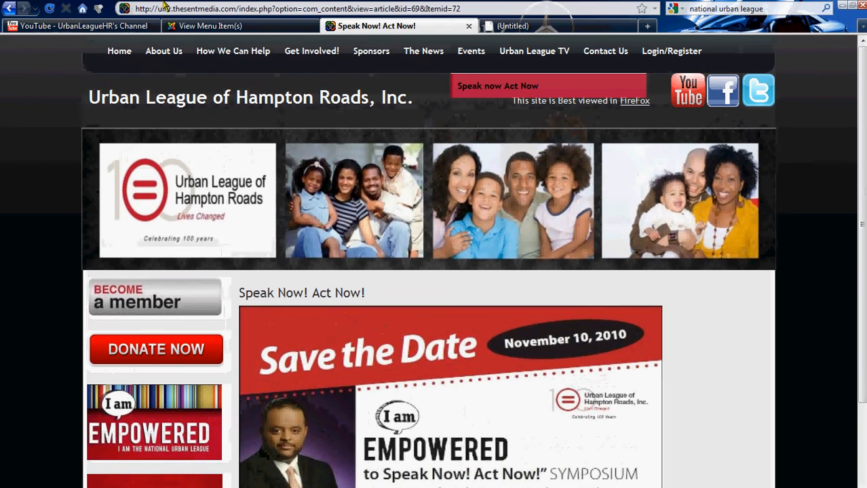
{"action": "left_click", "coordinate": [203, 25]}
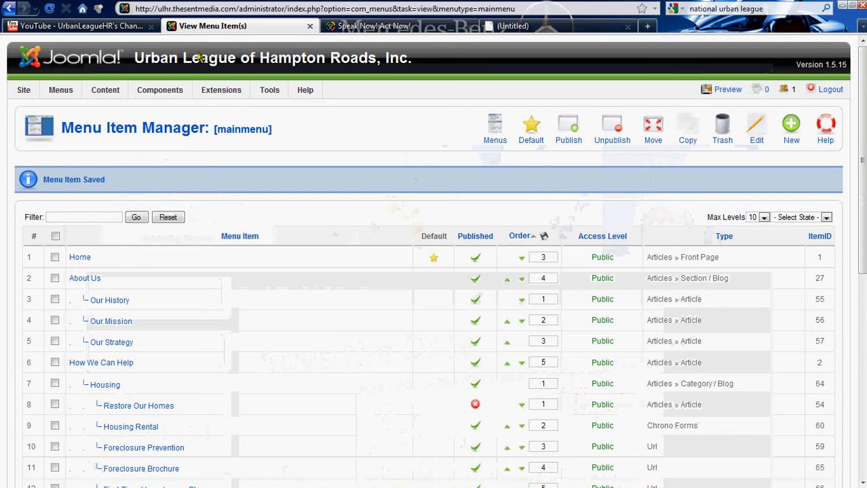
{"action": "mouse_move", "coordinate": [114, 64]}
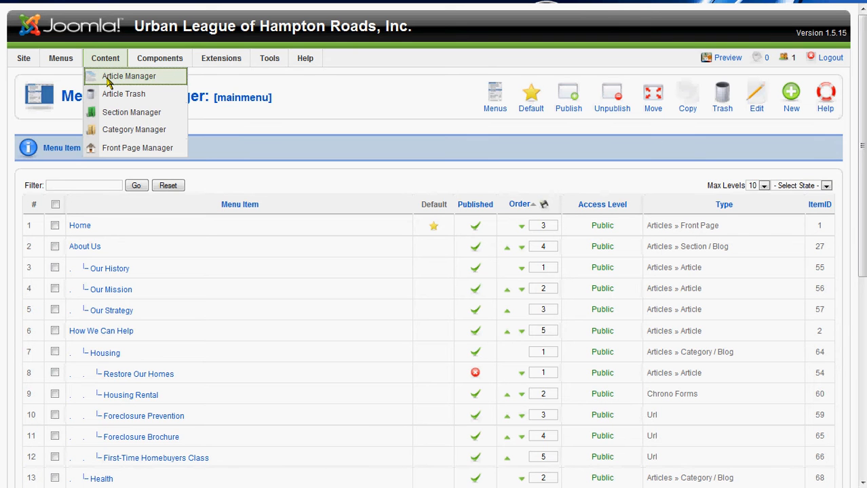
{"action": "left_click", "coordinate": [155, 78]}
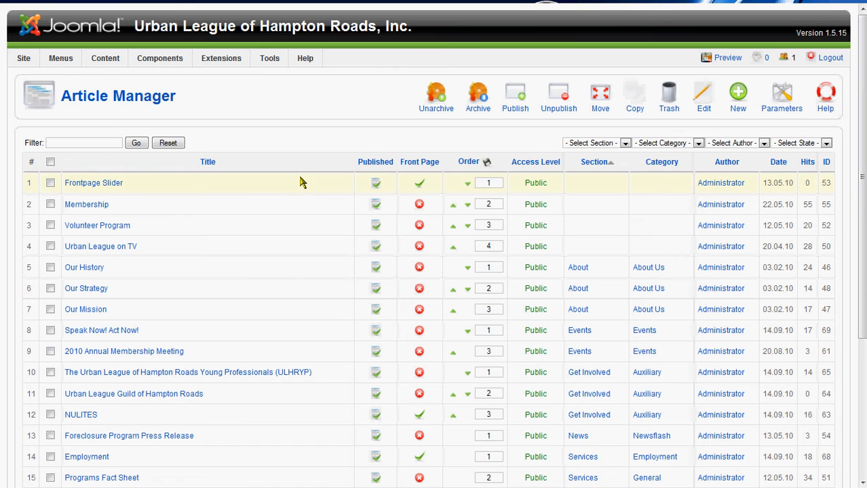
- Look through the article list and put the "Urban League Guild of Hampton Roads" article on the front page
{"action": "scroll", "coordinate": [179, 183], "scroll_direction": "down", "scroll_amount": 3}
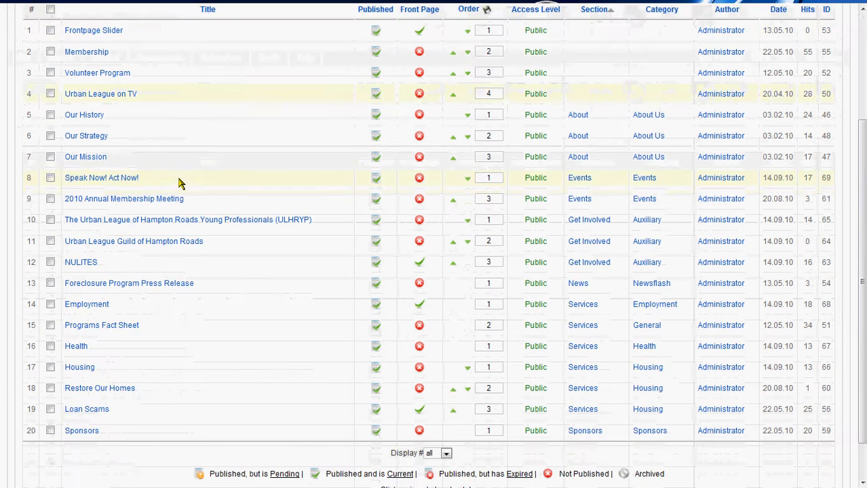
{"action": "scroll", "coordinate": [179, 180], "scroll_direction": "down", "scroll_amount": 1}
{"action": "scroll", "coordinate": [78, 346], "scroll_direction": "up", "scroll_amount": 2}
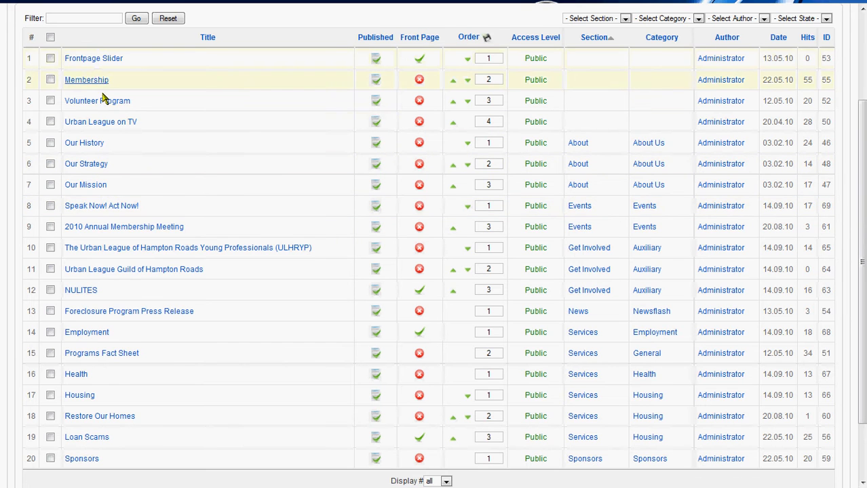
{"action": "scroll", "coordinate": [229, 175], "scroll_direction": "down", "scroll_amount": 2}
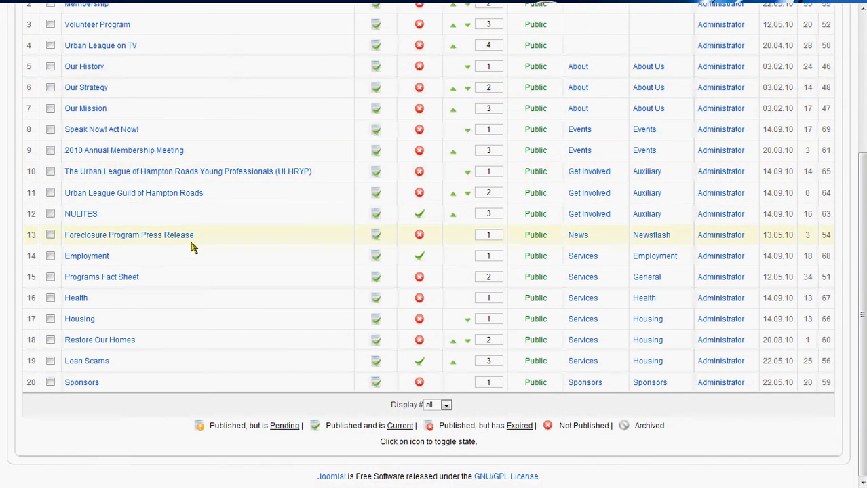
{"action": "scroll", "coordinate": [192, 248], "scroll_direction": "up", "scroll_amount": 5}
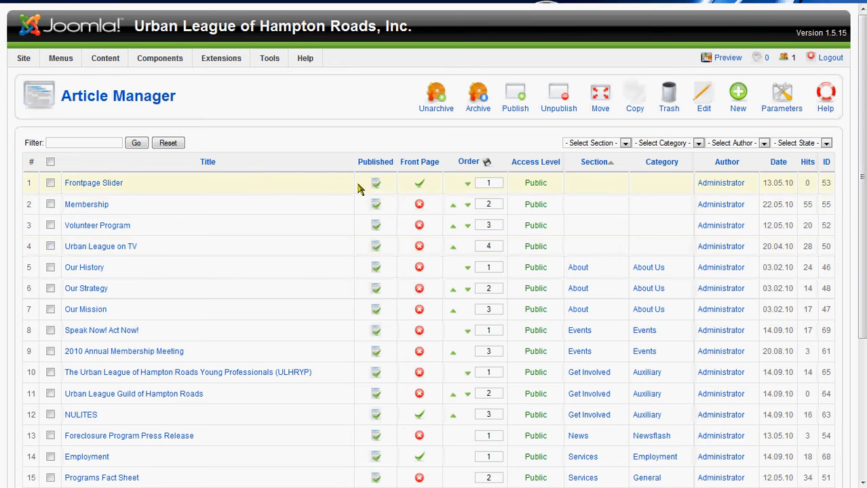
{"action": "mouse_move", "coordinate": [378, 187]}
{"action": "scroll", "coordinate": [419, 204], "scroll_direction": "down", "scroll_amount": 4}
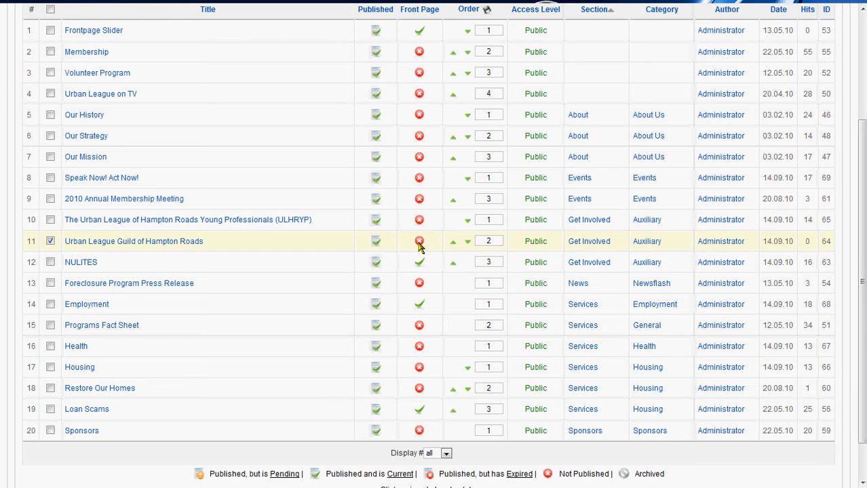
{"action": "left_click", "coordinate": [419, 241]}
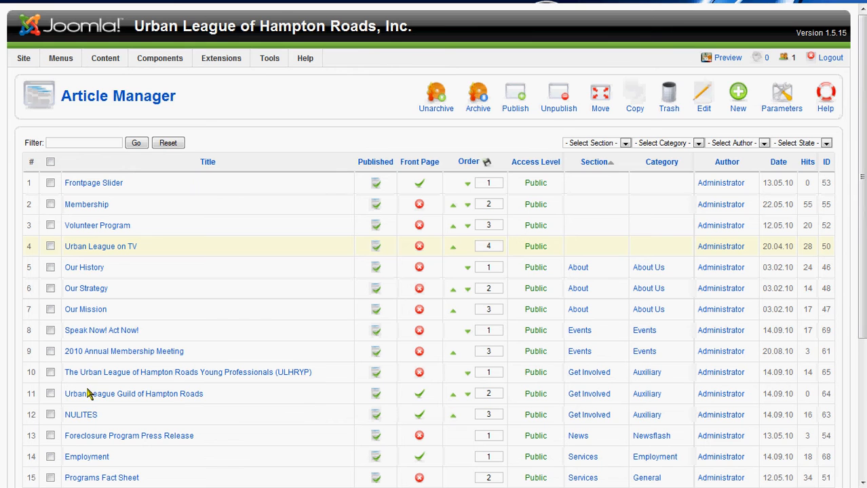
- Take the "Urban League Guild of Hampton Roads" article off the front page
{"action": "scroll", "coordinate": [136, 403], "scroll_direction": "down", "scroll_amount": 3}
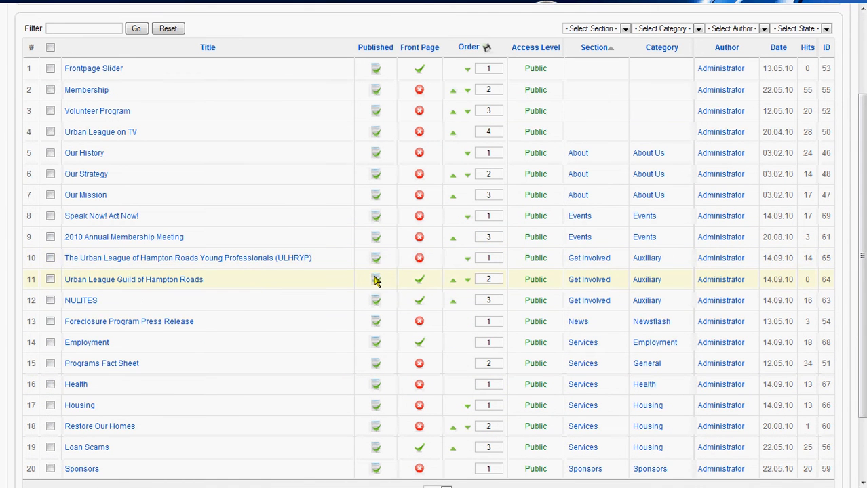
{"action": "left_click", "coordinate": [419, 280]}
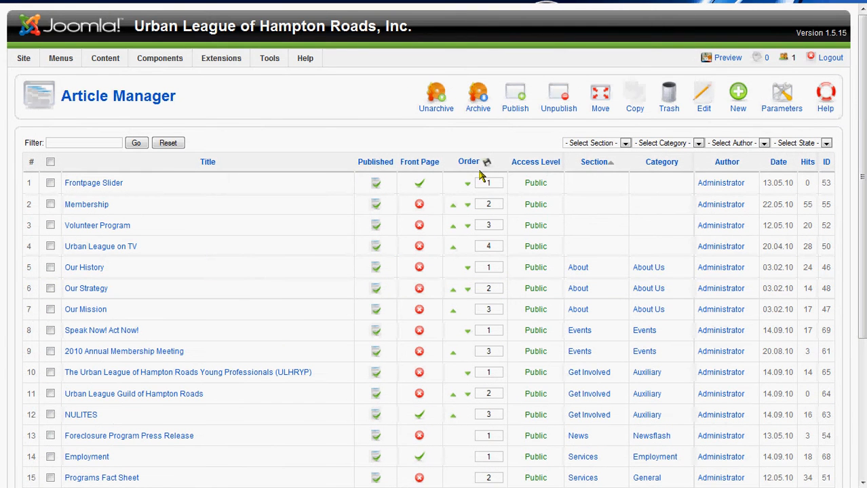
{"action": "left_click", "coordinate": [50, 183]}
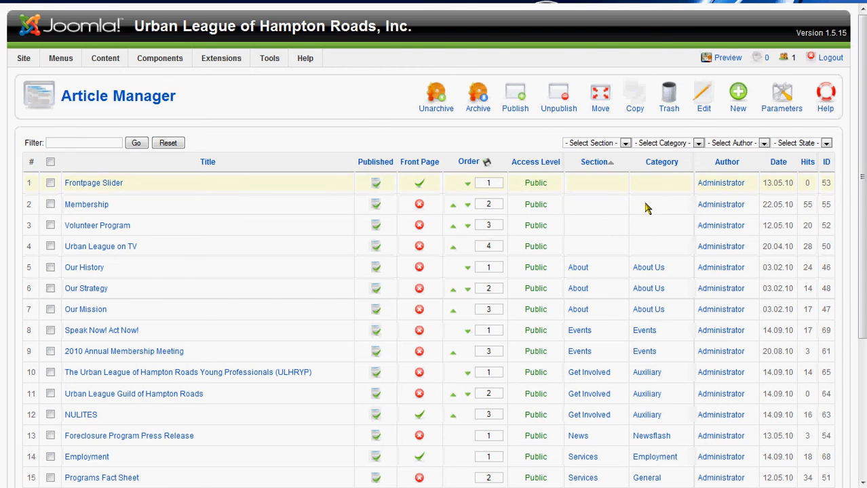
- Open the "Our Strategy" article for editing and look through its settings, editor tools and body text
{"action": "scroll", "coordinate": [652, 204], "scroll_direction": "down", "scroll_amount": 1}
{"action": "scroll", "coordinate": [658, 184], "scroll_direction": "up", "scroll_amount": 1}
{"action": "left_click", "coordinate": [87, 289]}
{"action": "left_click", "coordinate": [86, 289]}
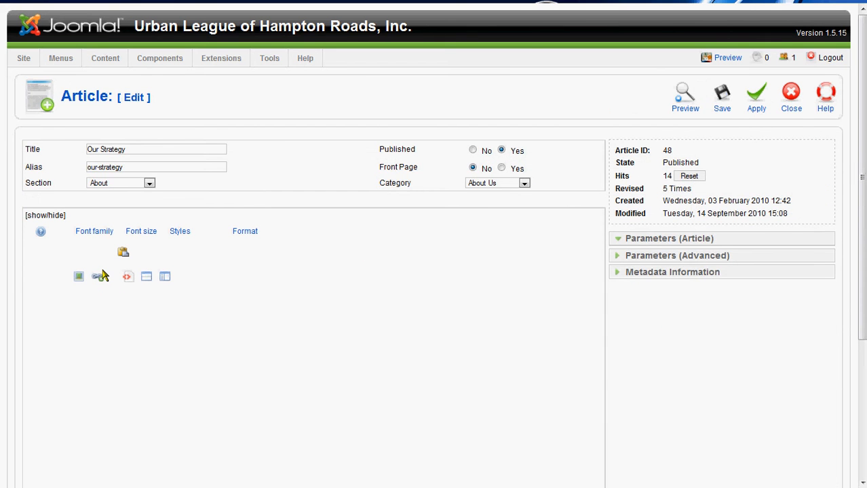
{"action": "scroll", "coordinate": [415, 219], "scroll_direction": "down", "scroll_amount": 2}
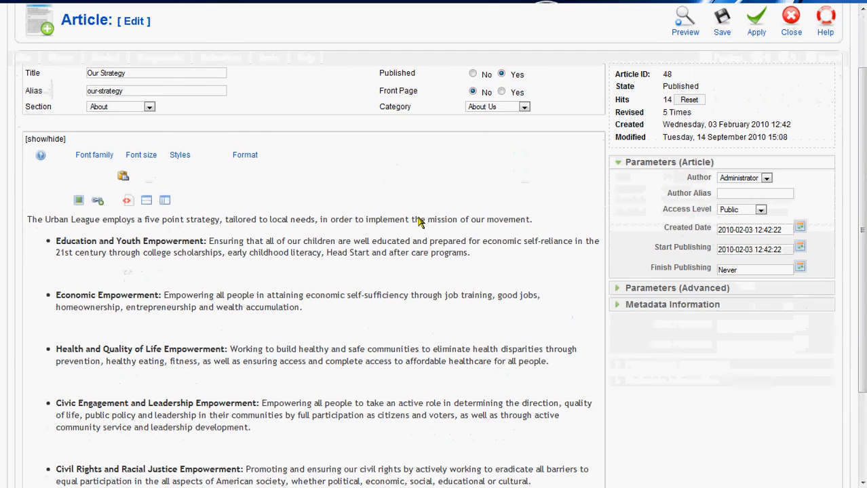
{"action": "scroll", "coordinate": [105, 293], "scroll_direction": "down", "scroll_amount": 2}
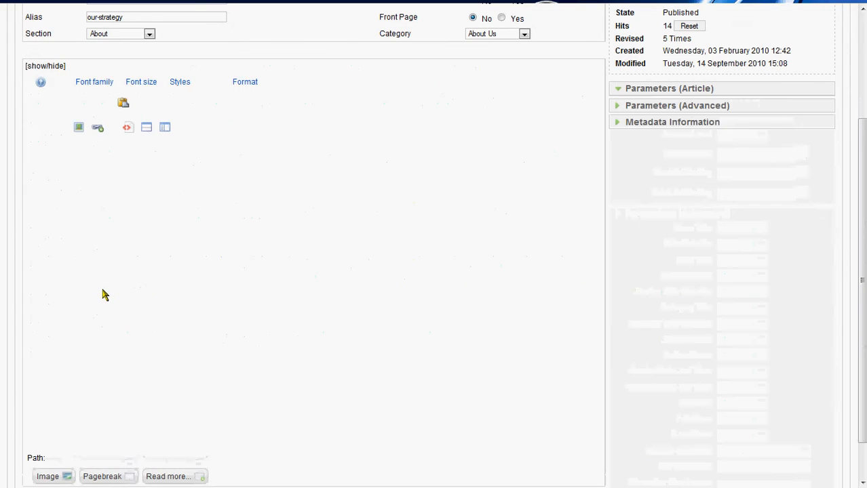
{"action": "scroll", "coordinate": [105, 295], "scroll_direction": "up", "scroll_amount": 3}
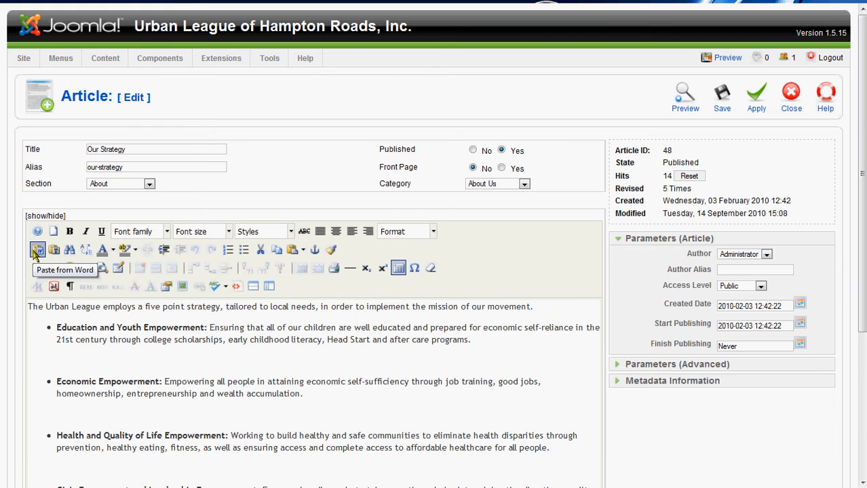
{"action": "scroll", "coordinate": [593, 228], "scroll_direction": "down", "scroll_amount": 2}
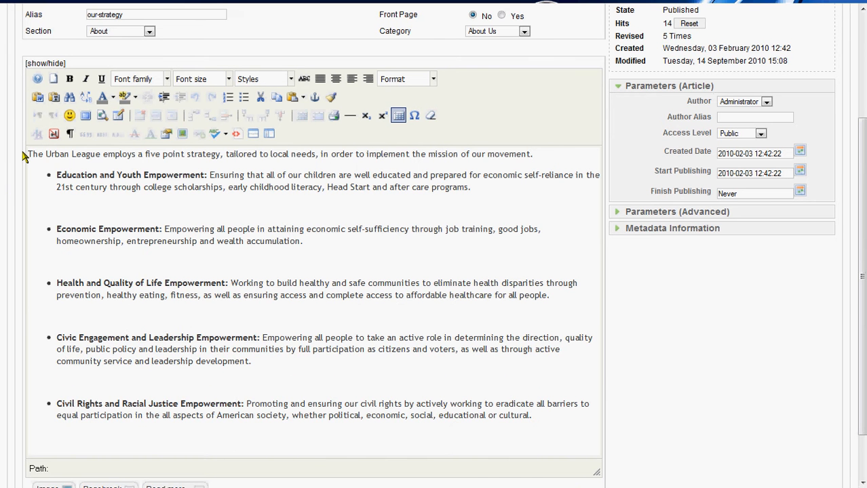
{"action": "scroll", "coordinate": [112, 190], "scroll_direction": "down", "scroll_amount": 1}
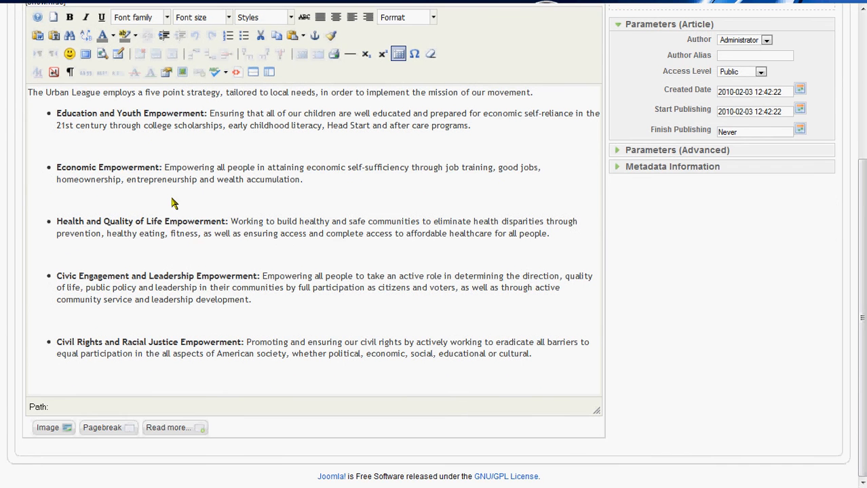
{"action": "scroll", "coordinate": [194, 225], "scroll_direction": "up", "scroll_amount": 1}
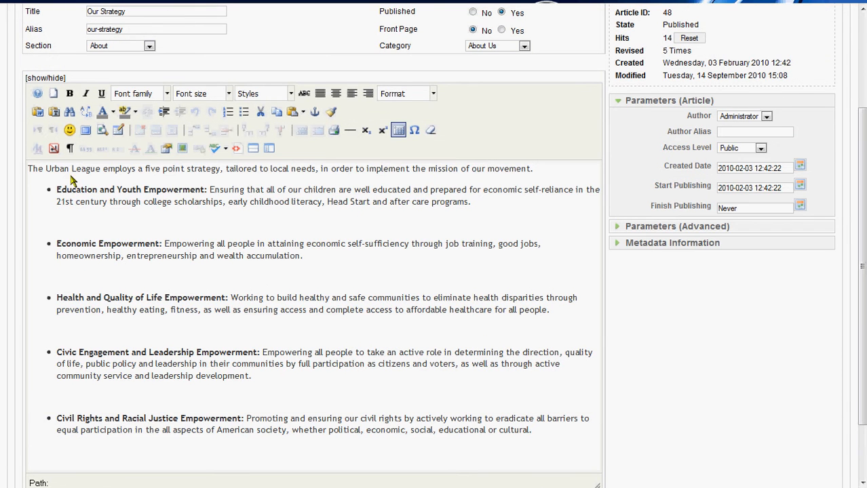
- Highlight the article's body text from the opening sentence through the last bullet, and clear the selection
{"action": "left_click_drag", "start_coordinate": [29, 171], "coordinate": [533, 431]}
{"action": "scroll", "coordinate": [533, 434], "scroll_direction": "down", "scroll_amount": 1}
{"action": "scroll", "coordinate": [534, 434], "scroll_direction": "up", "scroll_amount": 1}
{"action": "scroll", "coordinate": [533, 434], "scroll_direction": "up", "scroll_amount": 2}
{"action": "left_click", "coordinate": [486, 365]}
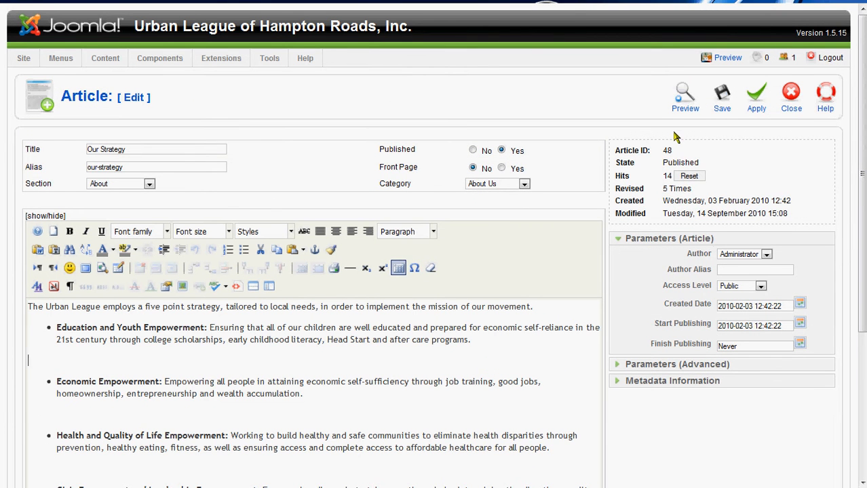
- Close the "Our Strategy" article without saving and start a new article
{"action": "left_click", "coordinate": [790, 96]}
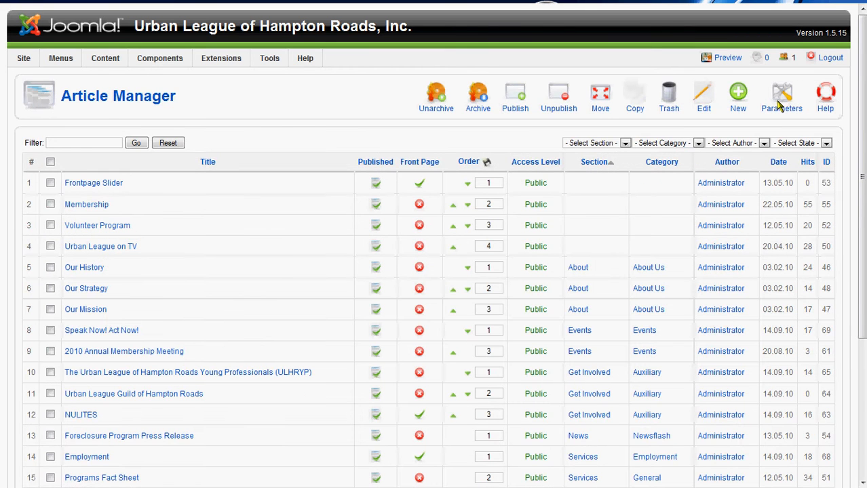
{"action": "left_click", "coordinate": [738, 99]}
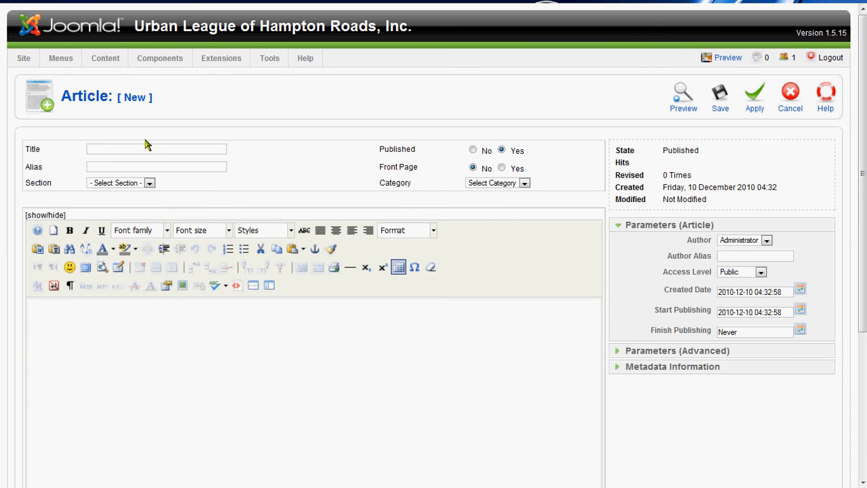
- Open the National Urban League website at nul.org in the untitled browser tab
{"action": "mouse_move", "coordinate": [490, 5]}
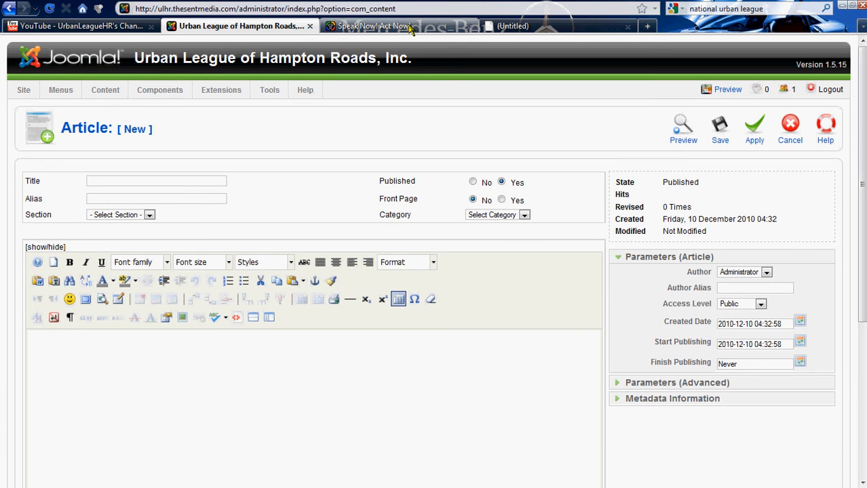
{"action": "left_click", "coordinate": [483, 26]}
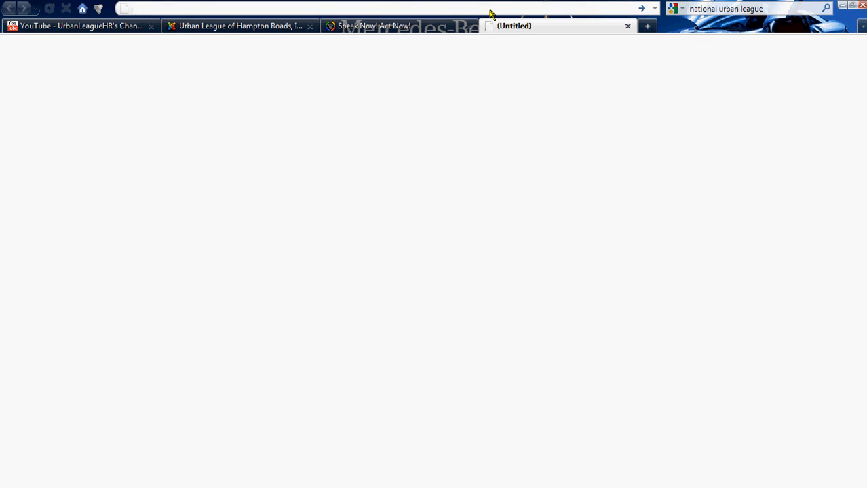
{"action": "type", "text": "national"}
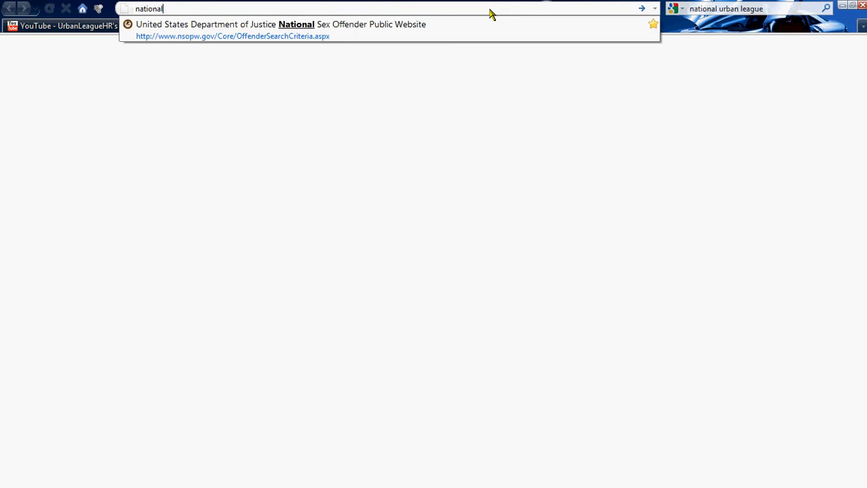
{"action": "key", "text": "BackSpace"}
{"action": "key", "text": "BackSpace"}
{"action": "key", "text": "BackSpace"}
{"action": "key", "text": "BackSpace"}
{"action": "key", "text": "BackSpace"}
{"action": "key", "text": "BackSpace"}
{"action": "key", "text": "BackSpace"}
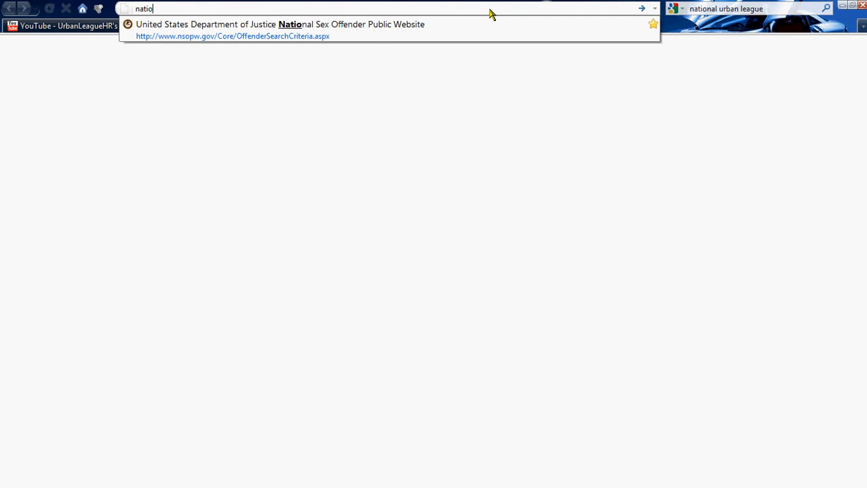
{"action": "type", "text": "u"}
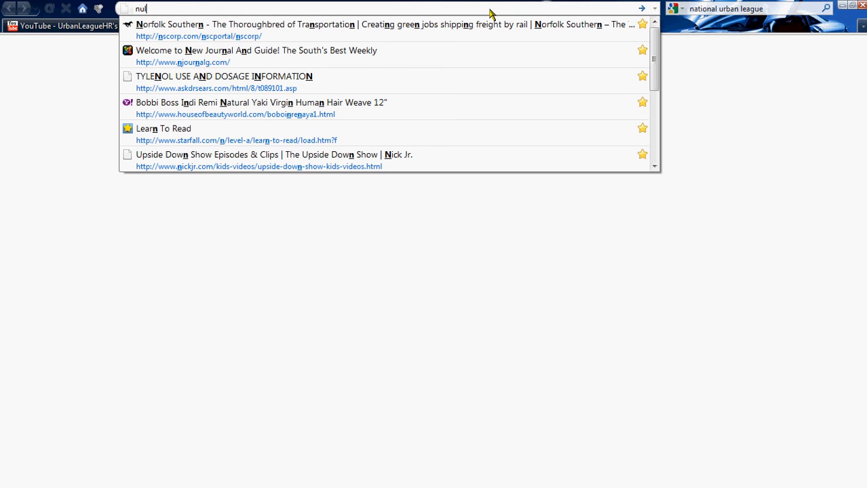
{"action": "type", "text": "l.org"}
{"action": "key", "text": "Return"}
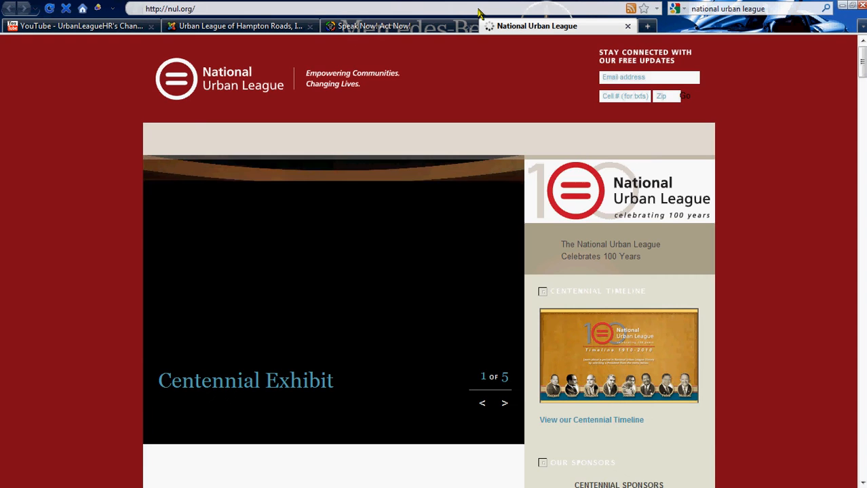
- Find the "EBONY Power 100" press release on the National Urban League home page and copy its summary paragraph
{"action": "key", "text": "F11"}
{"action": "scroll", "coordinate": [55, 171], "scroll_direction": "down", "scroll_amount": 10}
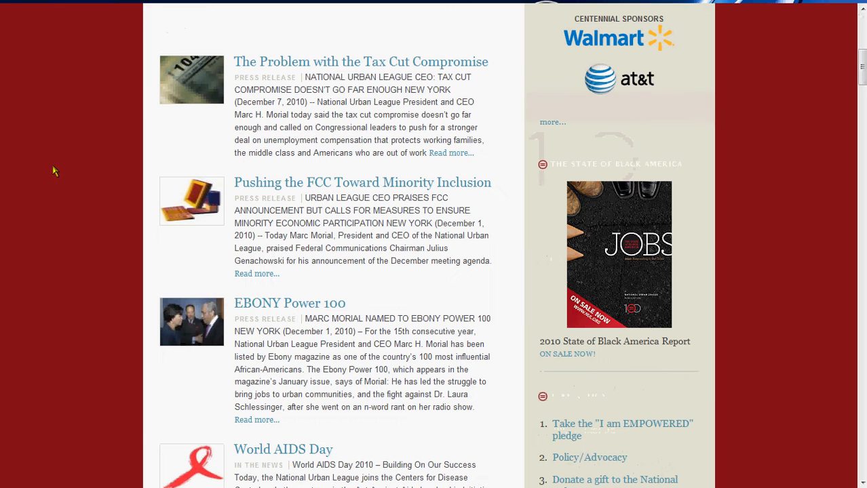
{"action": "scroll", "coordinate": [275, 297], "scroll_direction": "down", "scroll_amount": 3}
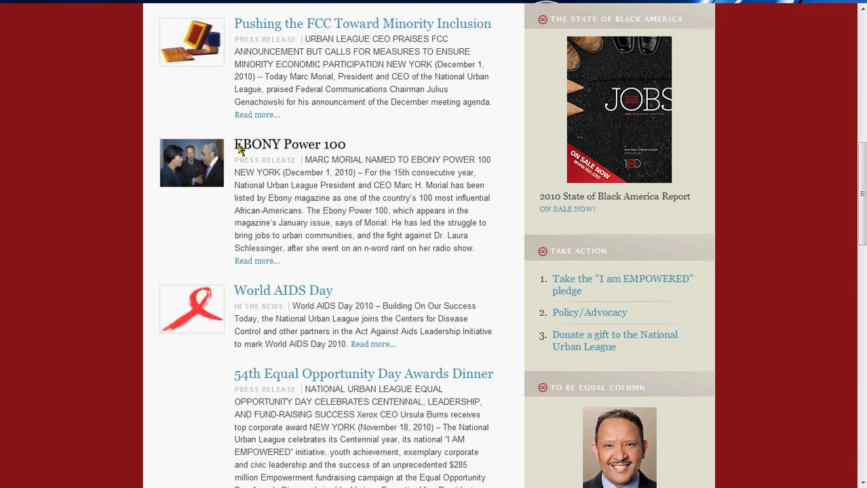
{"action": "left_click_drag", "start_coordinate": [305, 160], "coordinate": [476, 255]}
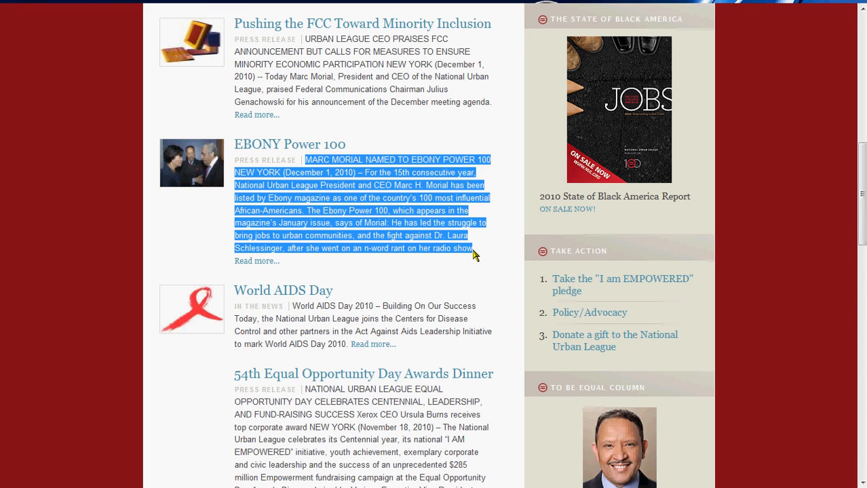
{"action": "right_click", "coordinate": [366, 193]}
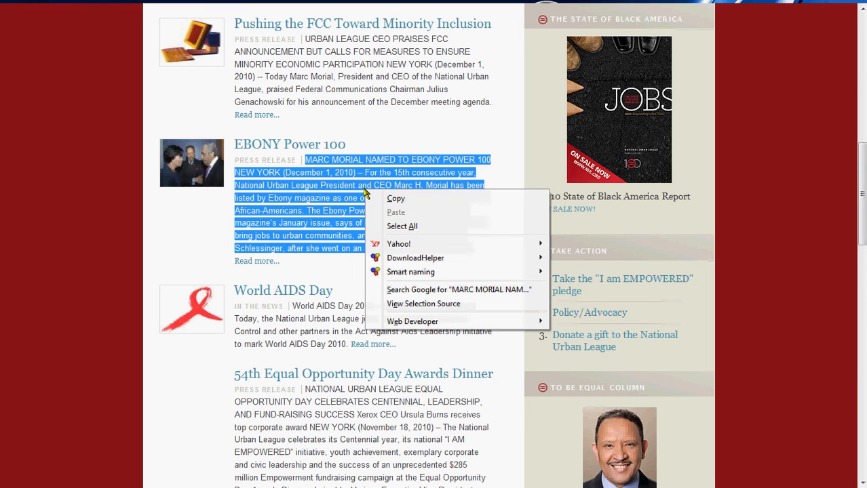
{"action": "left_click", "coordinate": [381, 203]}
- Return to the new Joomla article and paste the copied summary paragraph into its body
{"action": "mouse_move", "coordinate": [340, 7]}
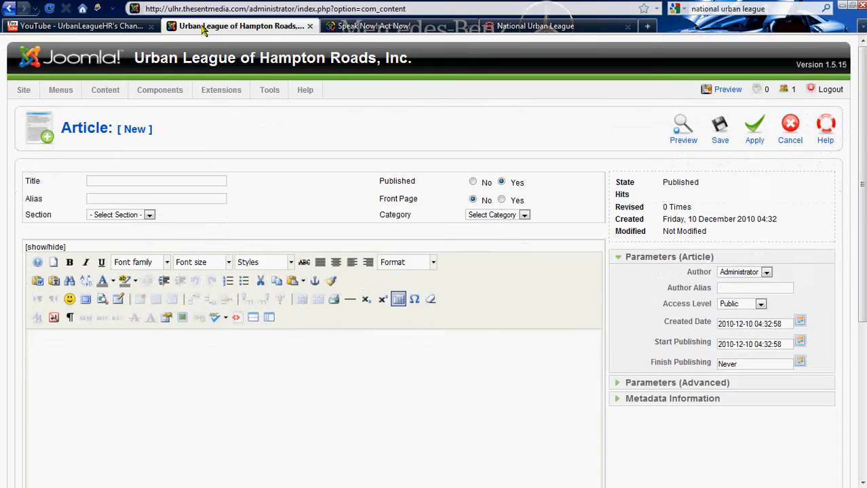
{"action": "left_click", "coordinate": [204, 27]}
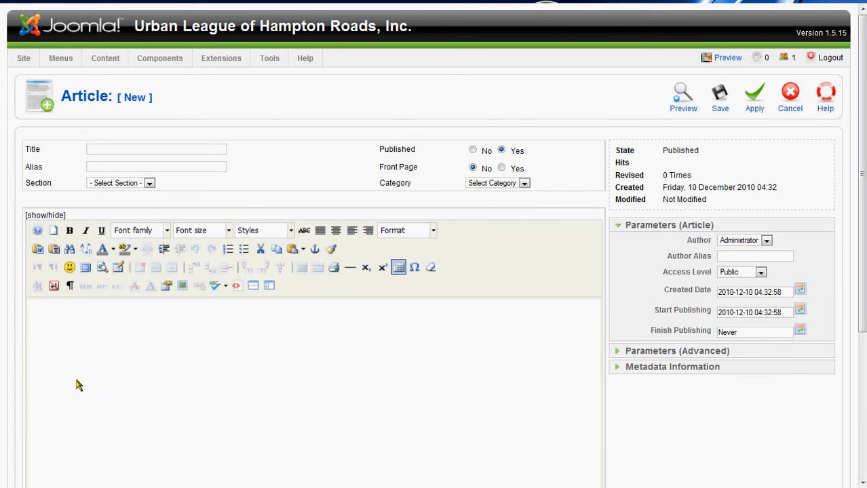
{"action": "right_click", "coordinate": [99, 327]}
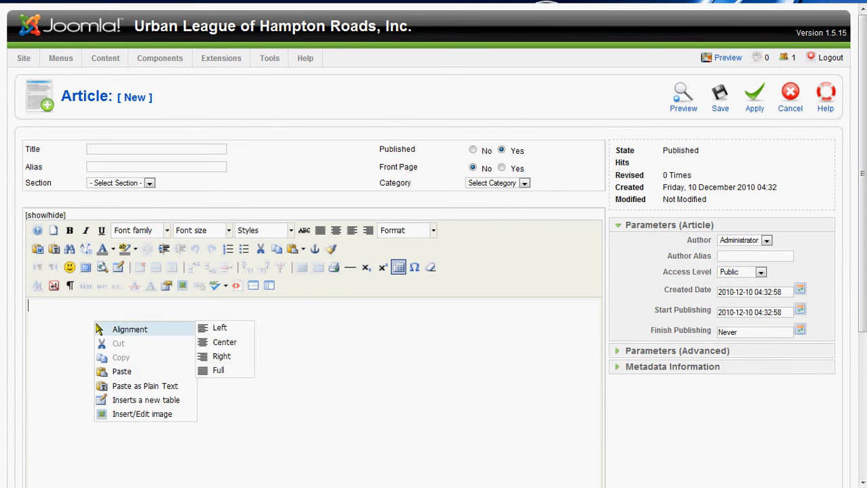
{"action": "left_click", "coordinate": [124, 375]}
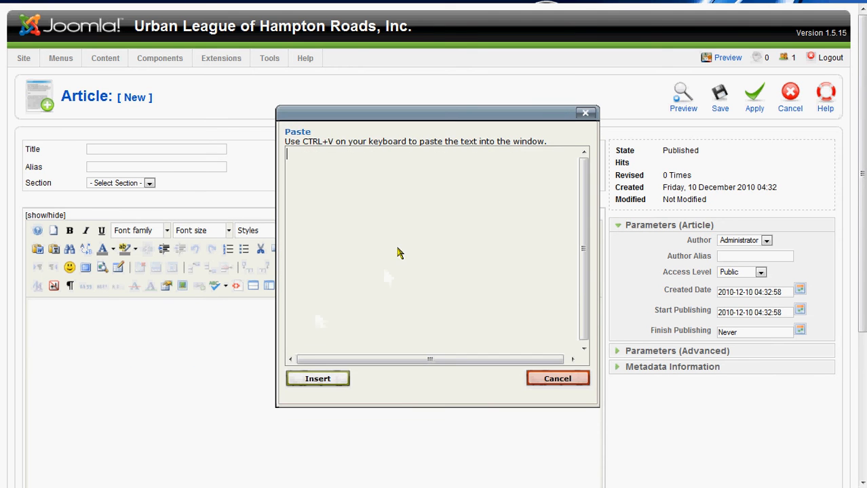
{"action": "key", "text": "ctrl+v"}
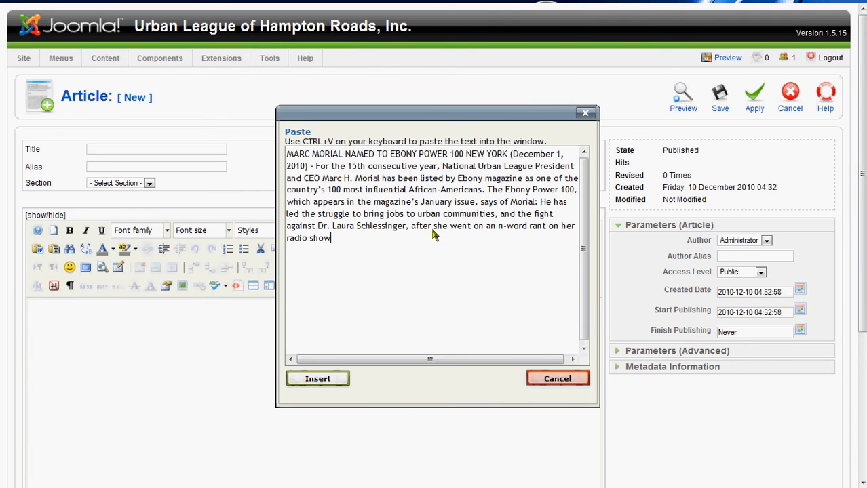
{"action": "left_click", "coordinate": [306, 384]}
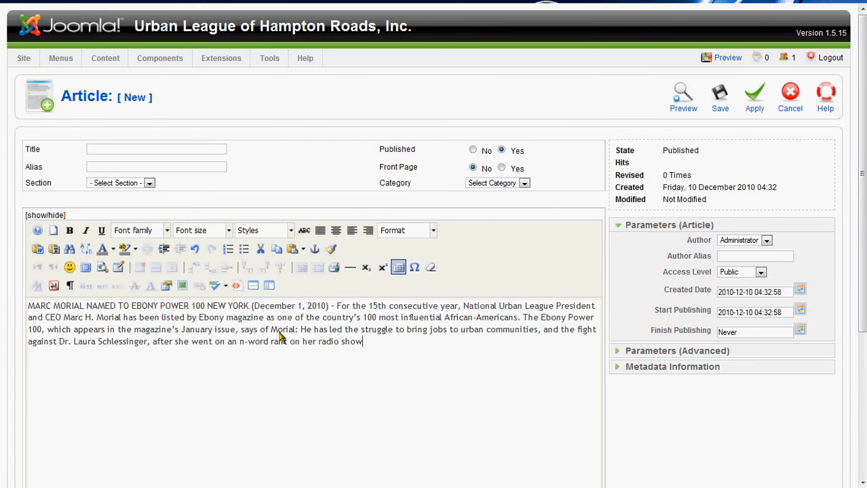
- Check the source summary's "Read more..." link, and insert a Read more break below the summary in the Joomla article
{"action": "mouse_move", "coordinate": [529, 4]}
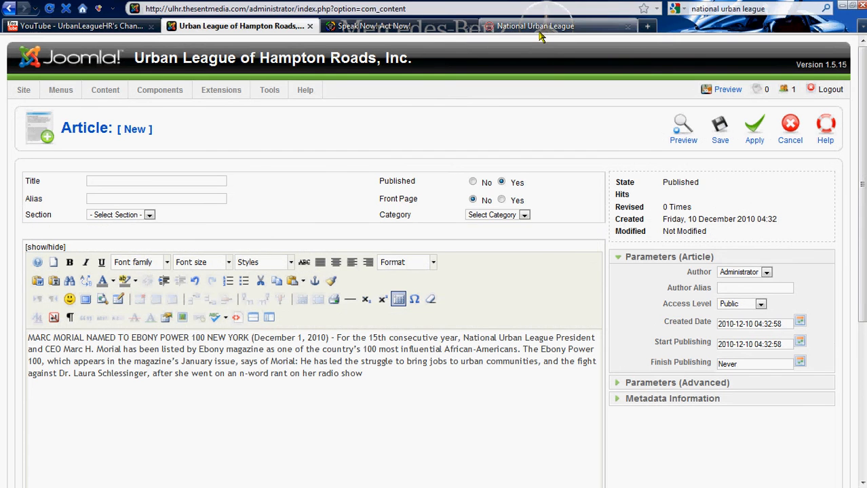
{"action": "left_click", "coordinate": [536, 27]}
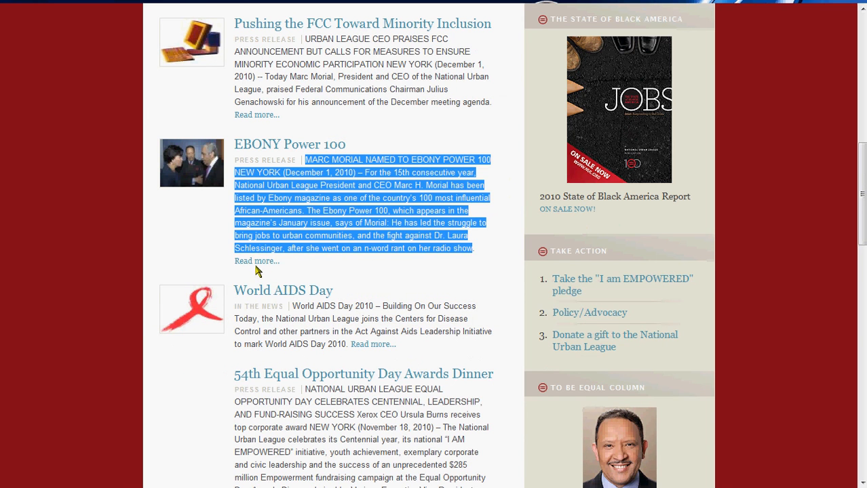
{"action": "mouse_move", "coordinate": [489, 2]}
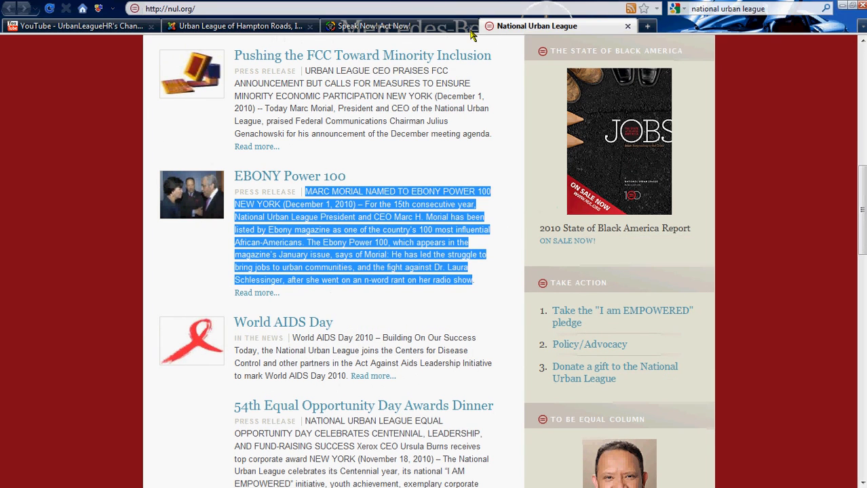
{"action": "mouse_move", "coordinate": [203, 2]}
{"action": "left_click", "coordinate": [205, 27]}
{"action": "scroll", "coordinate": [168, 291], "scroll_direction": "down", "scroll_amount": 4}
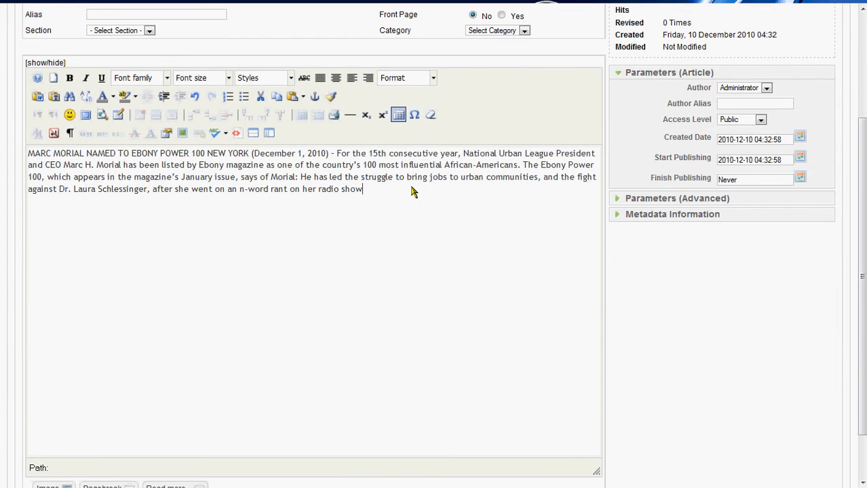
{"action": "scroll", "coordinate": [395, 209], "scroll_direction": "down", "scroll_amount": 2}
{"action": "left_click", "coordinate": [168, 428]}
{"action": "scroll", "coordinate": [286, 166], "scroll_direction": "up", "scroll_amount": 2}
{"action": "scroll", "coordinate": [257, 256], "scroll_direction": "down", "scroll_amount": 2}
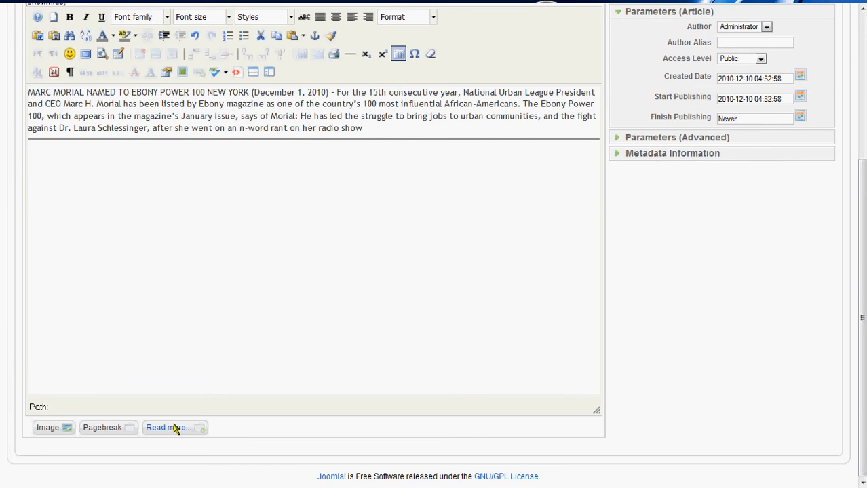
{"action": "scroll", "coordinate": [175, 429], "scroll_direction": "up", "scroll_amount": 2}
- Open the full "EBONY Power 100" press release and copy its text from "Morial was listed" through the final paragraph
{"action": "left_click", "coordinate": [516, 21]}
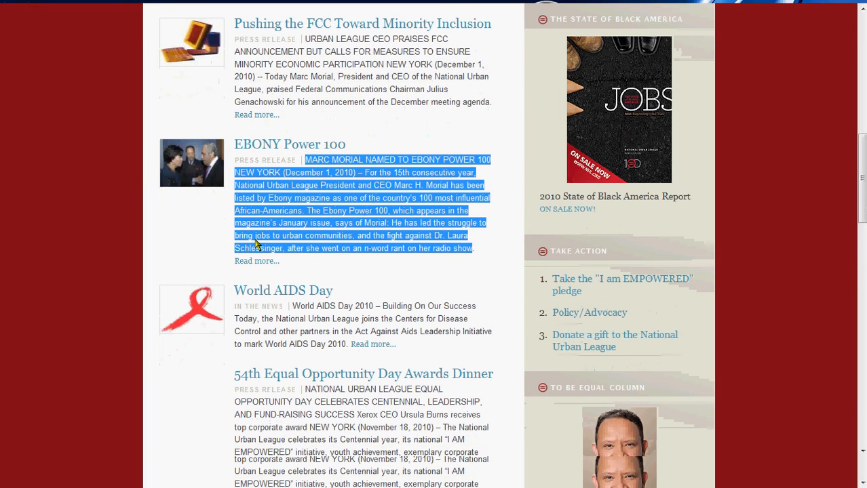
{"action": "left_click", "coordinate": [261, 262]}
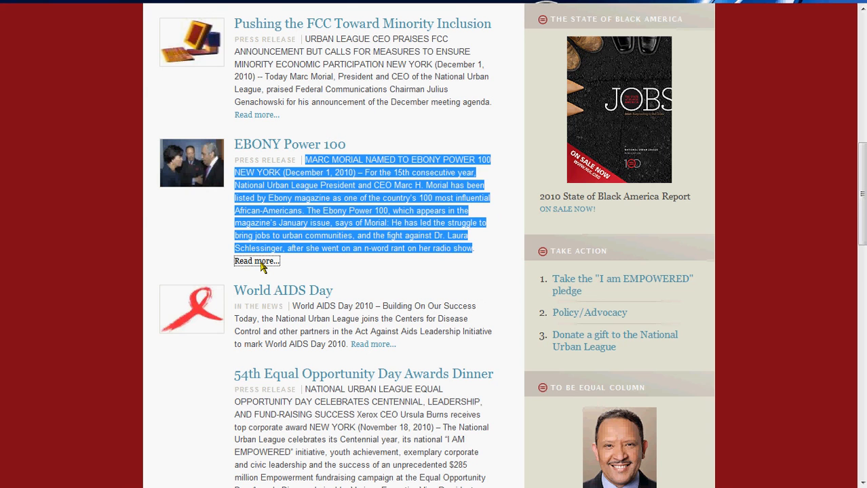
{"action": "scroll", "coordinate": [264, 280], "scroll_direction": "down", "scroll_amount": 2}
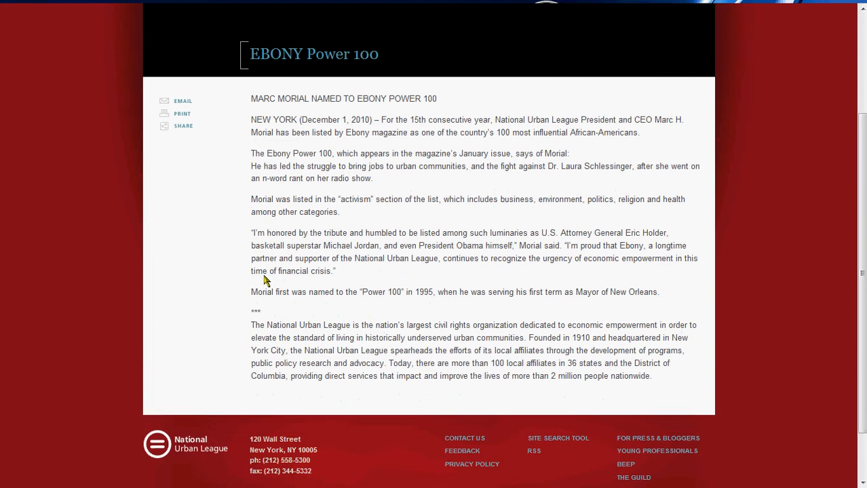
{"action": "mouse_move", "coordinate": [267, 46]}
{"action": "left_click", "coordinate": [225, 27]}
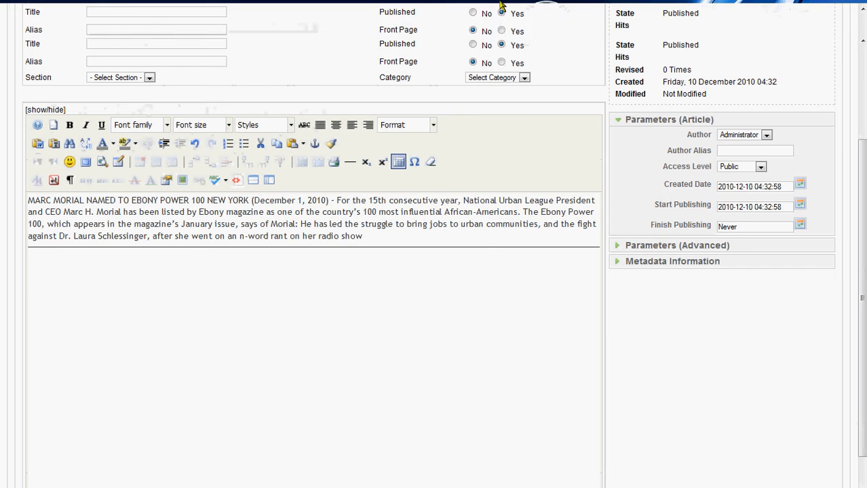
{"action": "left_click", "coordinate": [523, 27]}
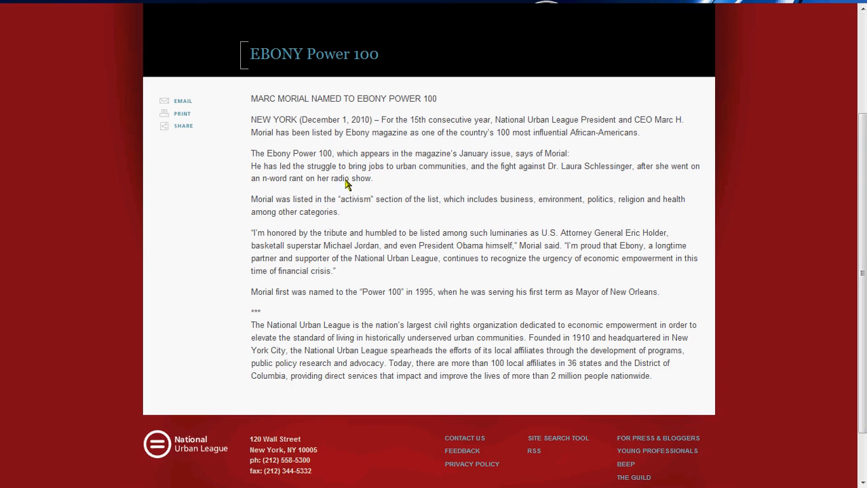
{"action": "left_click_drag", "start_coordinate": [252, 201], "coordinate": [665, 390]}
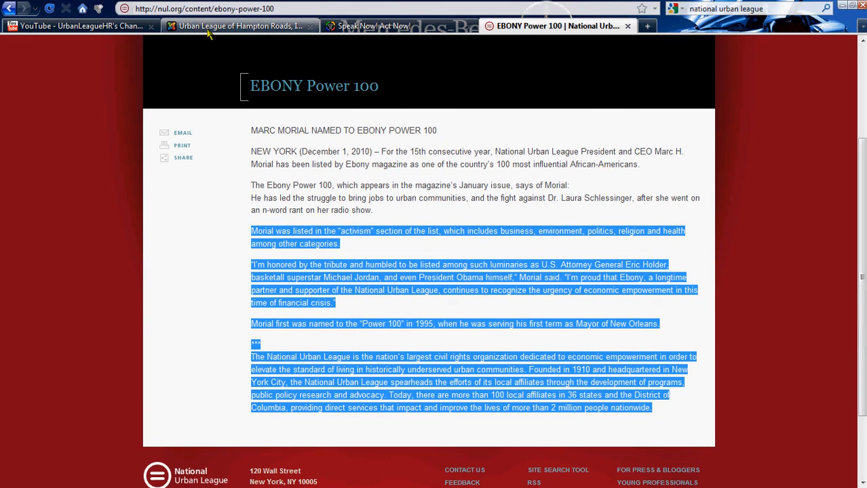
- Paste the rest of the press release below the Read more line in the Joomla article
{"action": "left_click", "coordinate": [205, 25]}
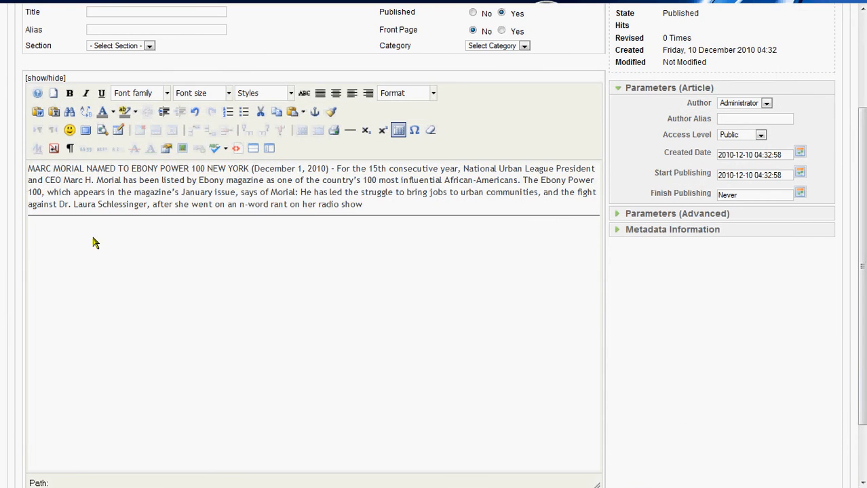
{"action": "left_click", "coordinate": [381, 210]}
{"action": "key", "text": "ctrl+v"}
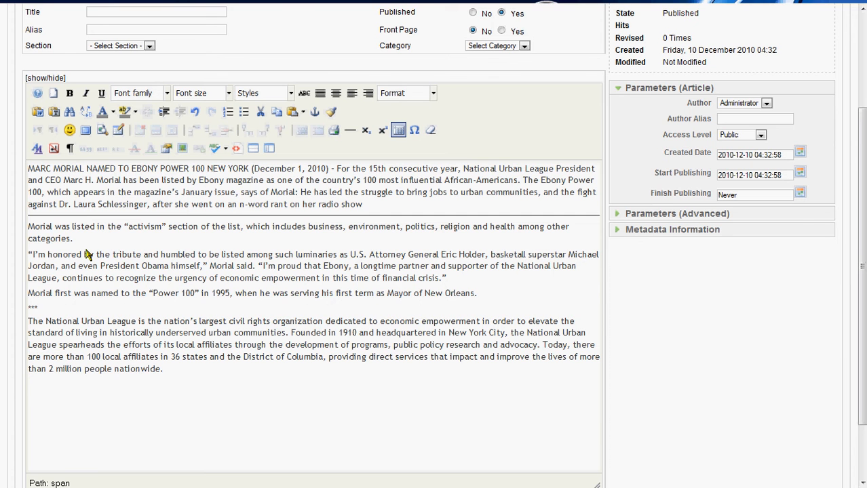
{"action": "scroll", "coordinate": [87, 255], "scroll_direction": "up", "scroll_amount": 3}
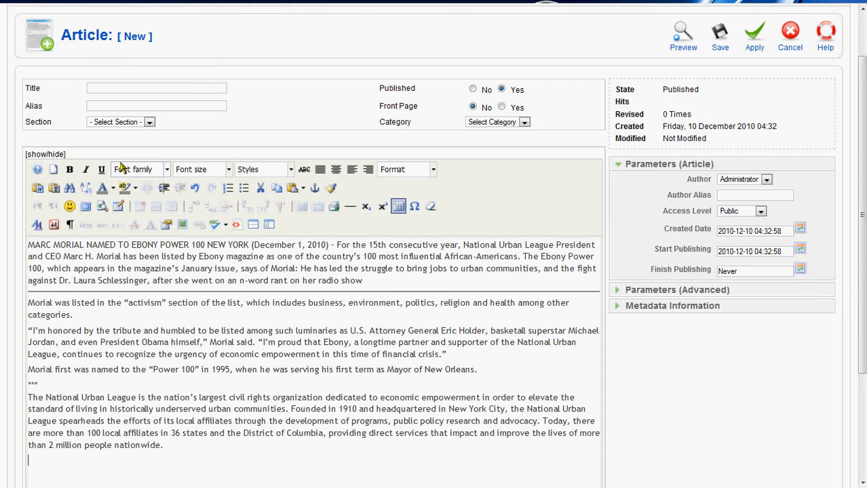
{"action": "scroll", "coordinate": [272, 41], "scroll_direction": "up", "scroll_amount": 1}
- Copy the heading "EBONY Power 100" from the press release page and paste it as the Joomla article's title
{"action": "mouse_move", "coordinate": [339, 6]}
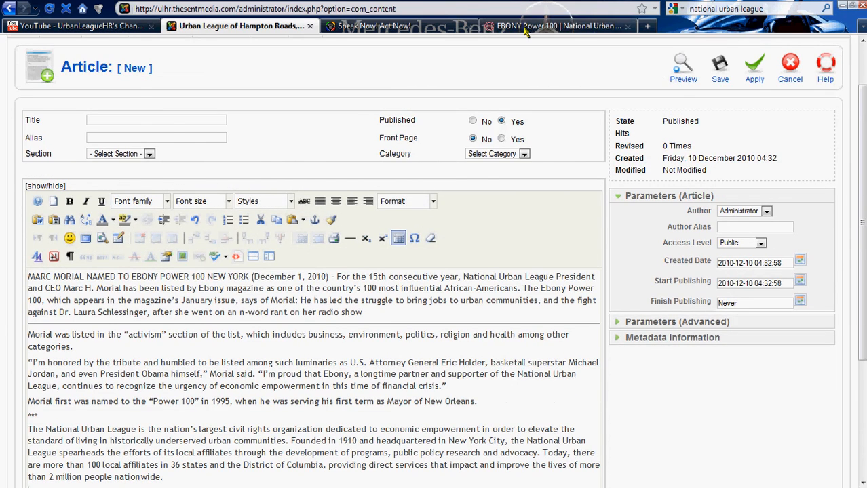
{"action": "left_click", "coordinate": [523, 27]}
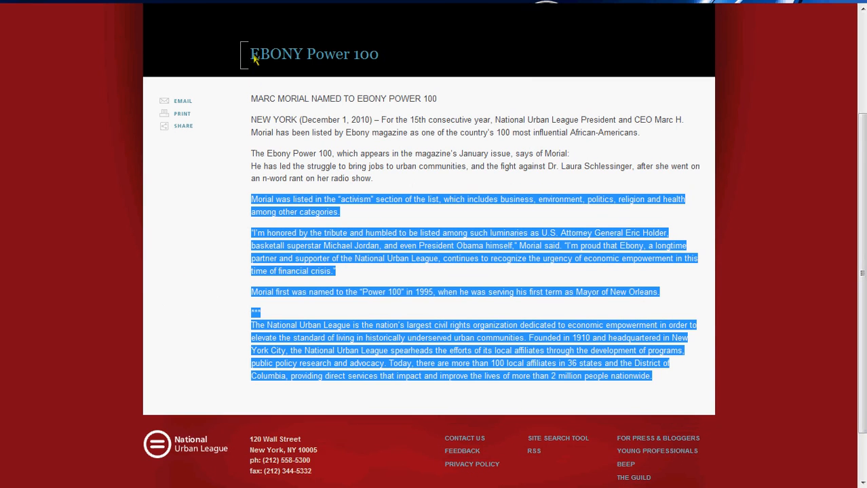
{"action": "left_click_drag", "start_coordinate": [250, 59], "coordinate": [373, 62]}
{"action": "right_click", "coordinate": [373, 61]}
{"action": "left_click", "coordinate": [390, 68]}
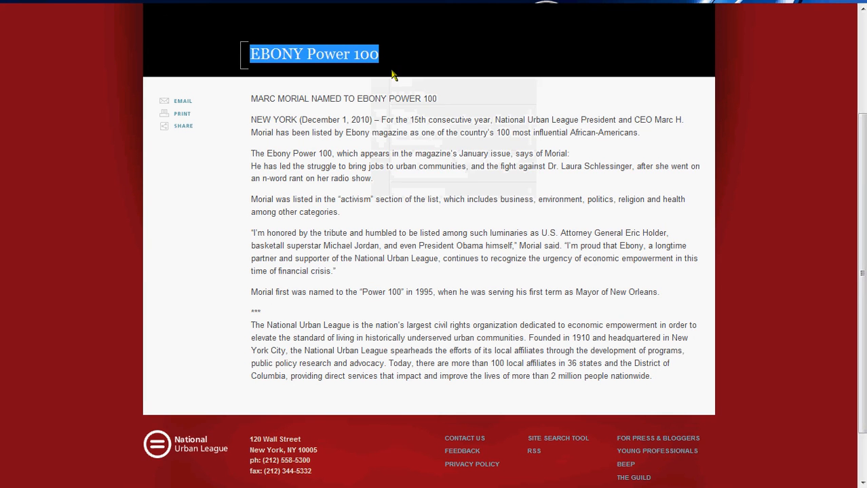
{"action": "left_click", "coordinate": [192, 23]}
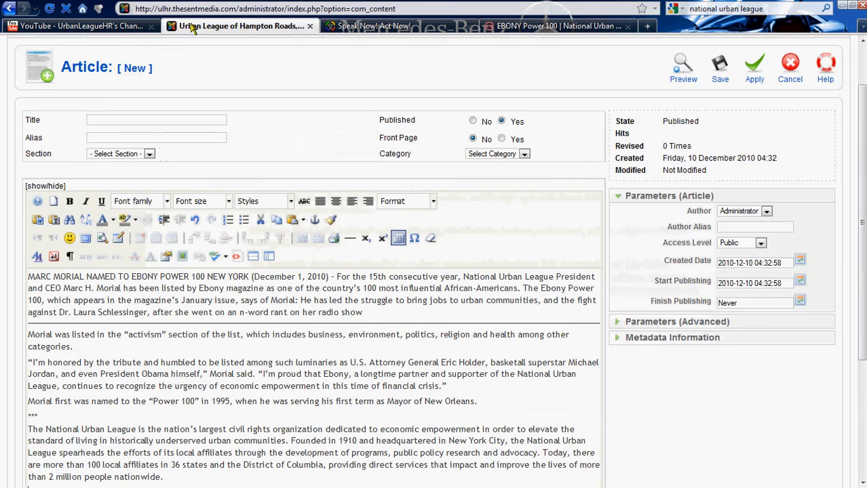
{"action": "left_click", "coordinate": [133, 92]}
{"action": "key", "text": "ctrl+v"}
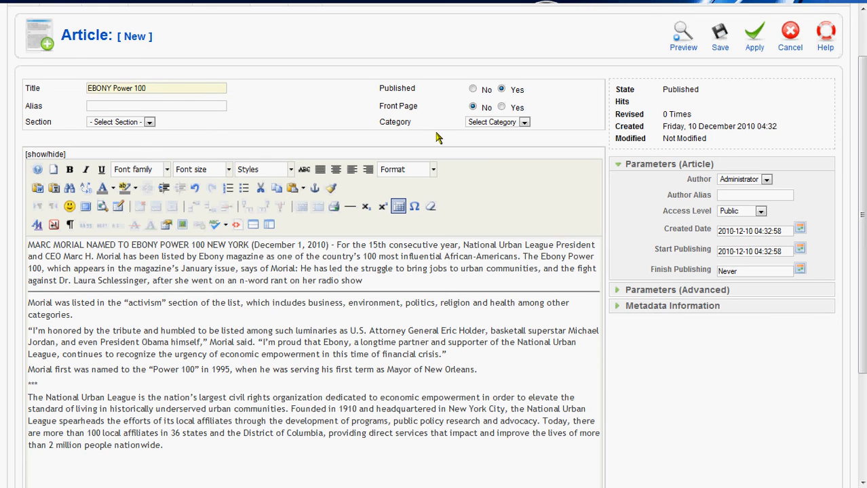
- Assign the article to the News section and the Newsflash category
{"action": "left_click", "coordinate": [149, 122]}
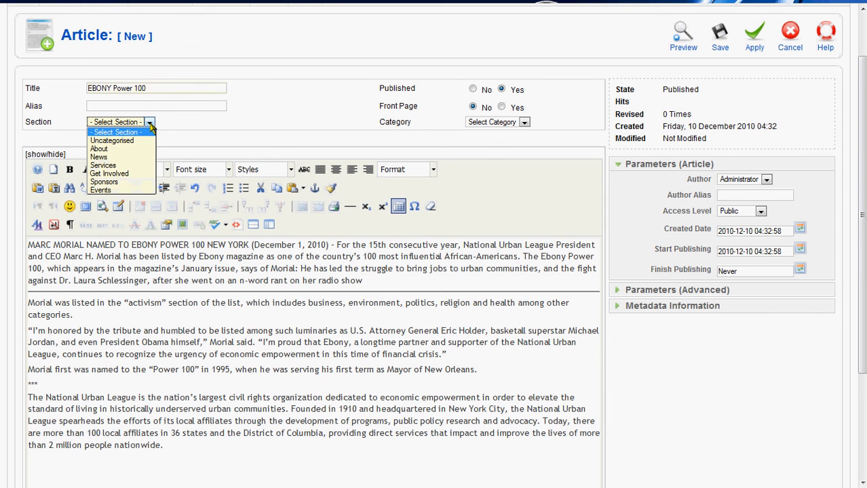
{"action": "left_click", "coordinate": [141, 158]}
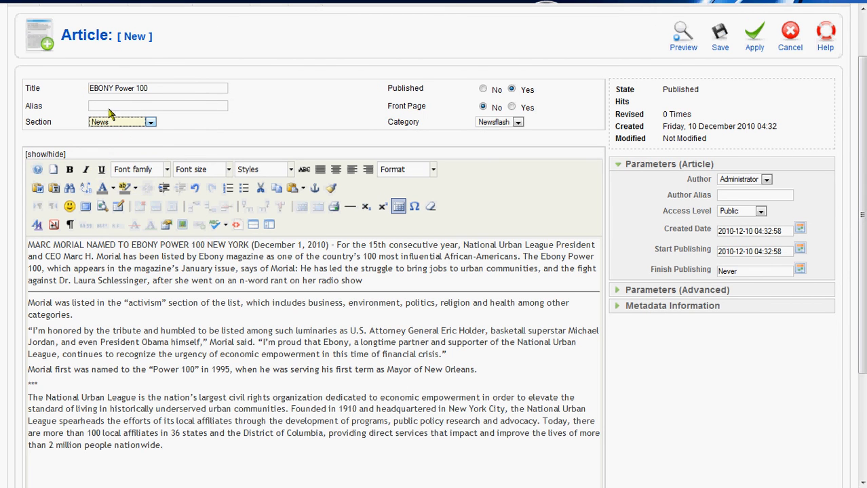
{"action": "left_click", "coordinate": [518, 125]}
{"action": "left_click", "coordinate": [518, 125]}
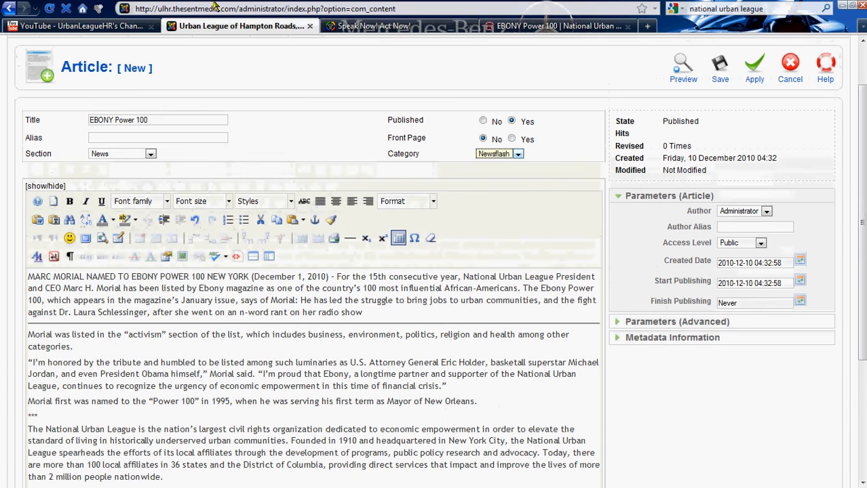
- Return to the National Urban League home page and save the "EBONY Power 100" photo to the Desktop as JPEG DSC_0094-88
{"action": "left_click", "coordinate": [558, 26]}
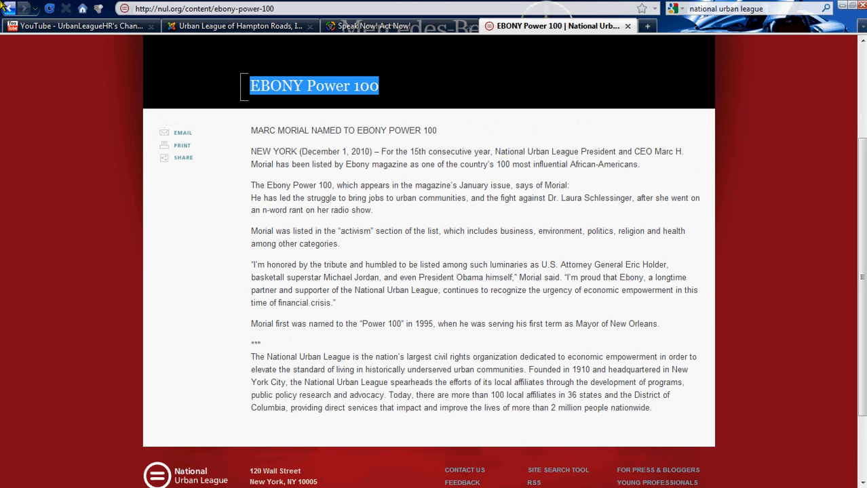
{"action": "left_click", "coordinate": [9, 8]}
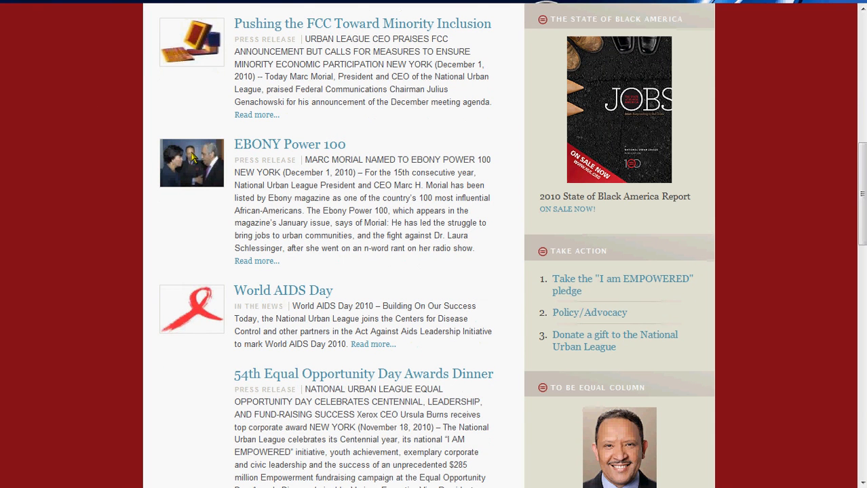
{"action": "right_click", "coordinate": [192, 157]}
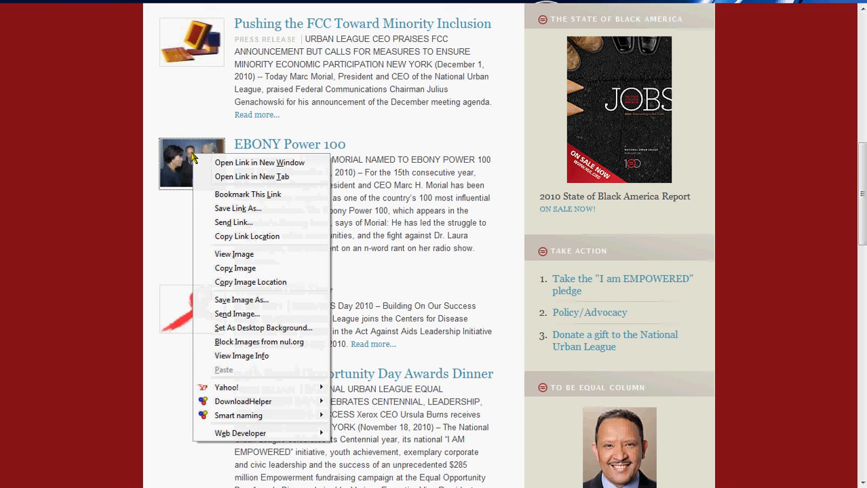
{"action": "left_click", "coordinate": [251, 306]}
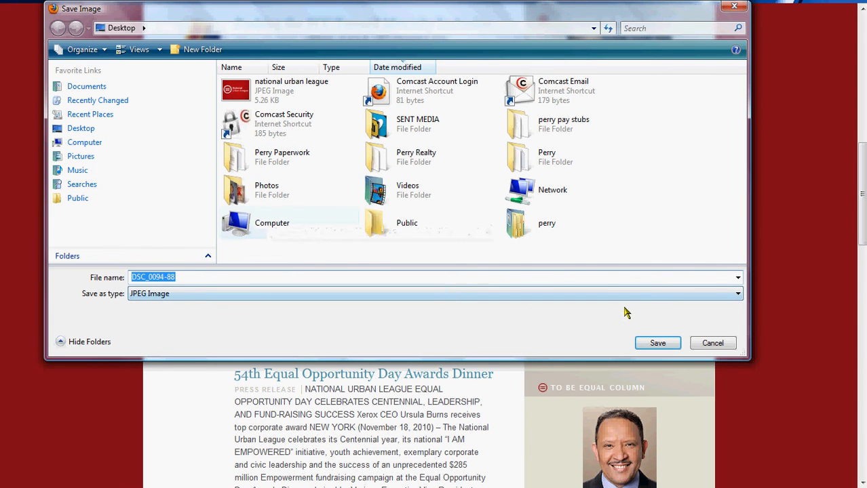
{"action": "left_click", "coordinate": [656, 344]}
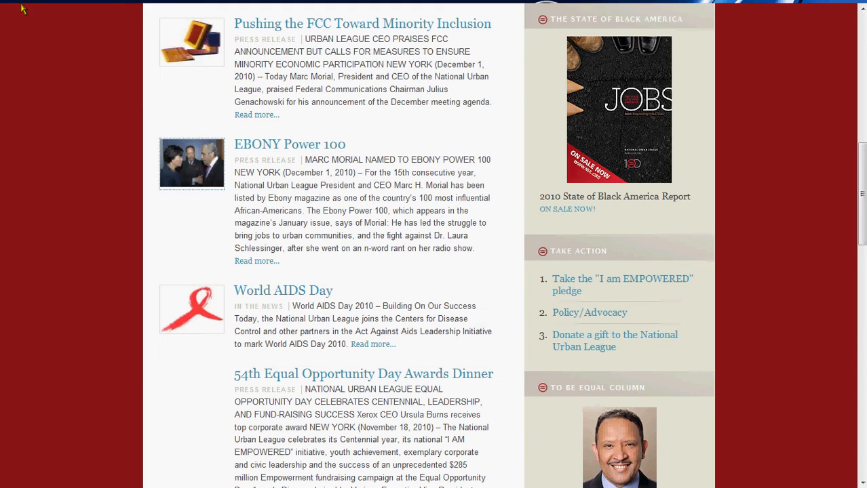
{"action": "mouse_move", "coordinate": [21, 8]}
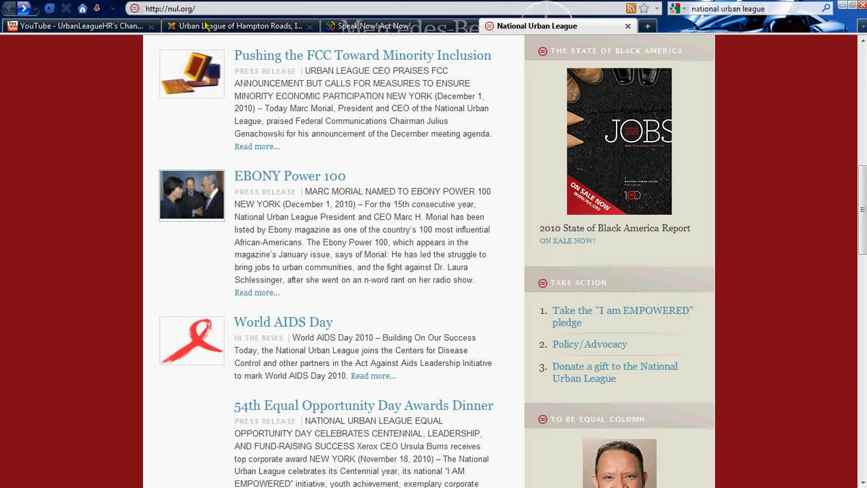
- Back in the Joomla article, upload DSC_0094-88.jpg from the Desktop through the Image Manager
{"action": "left_click", "coordinate": [206, 28]}
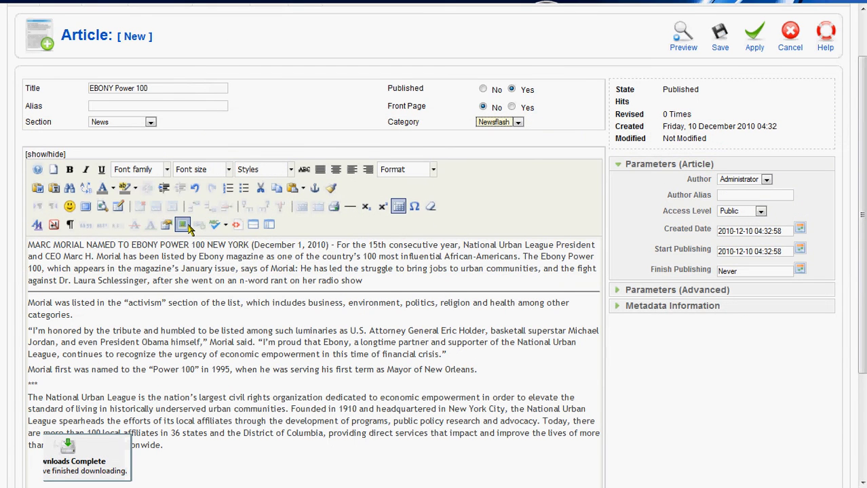
{"action": "left_click", "coordinate": [182, 226]}
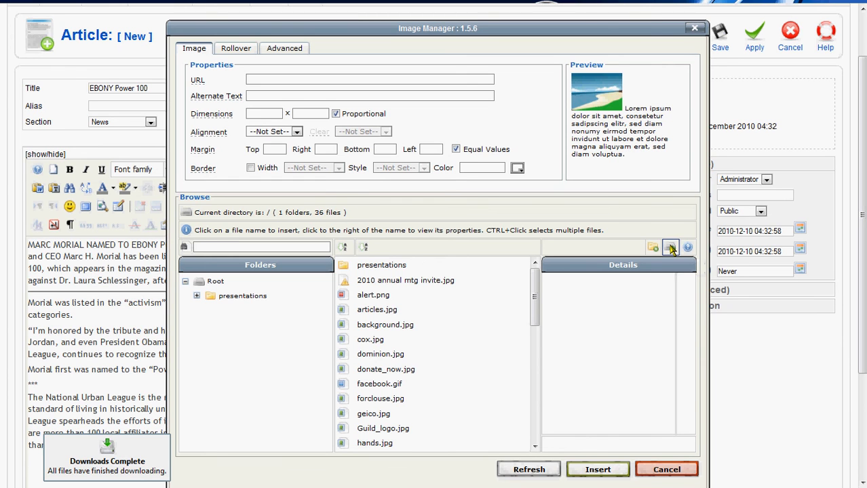
{"action": "left_click", "coordinate": [671, 249]}
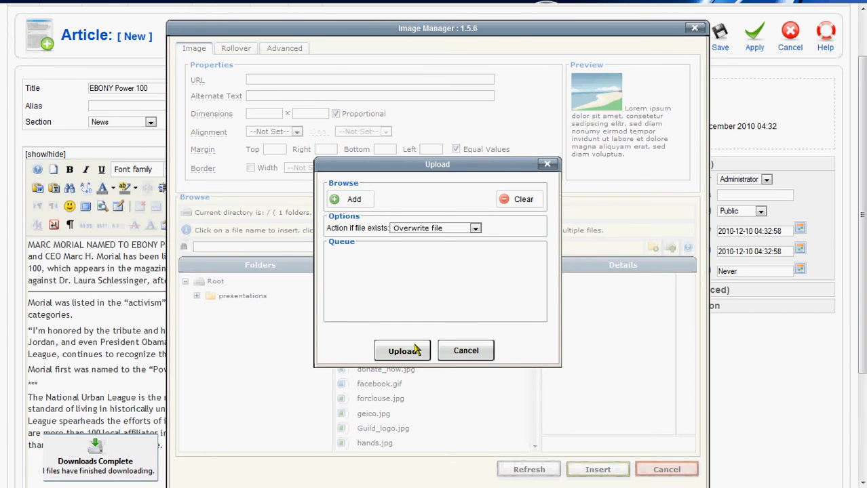
{"action": "left_click", "coordinate": [352, 202]}
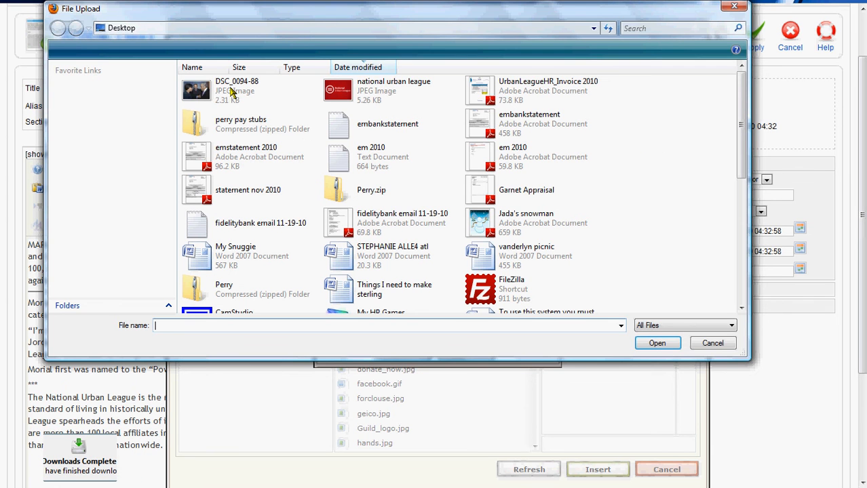
{"action": "double_click", "coordinate": [231, 91]}
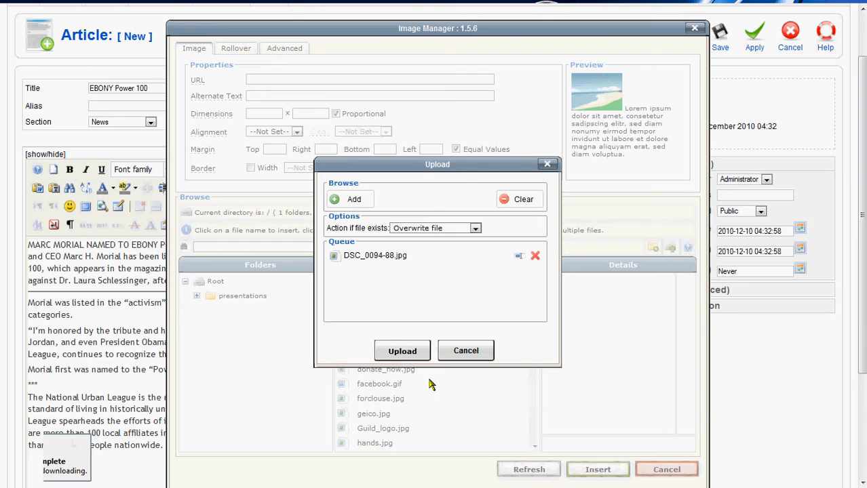
{"action": "left_click", "coordinate": [397, 351]}
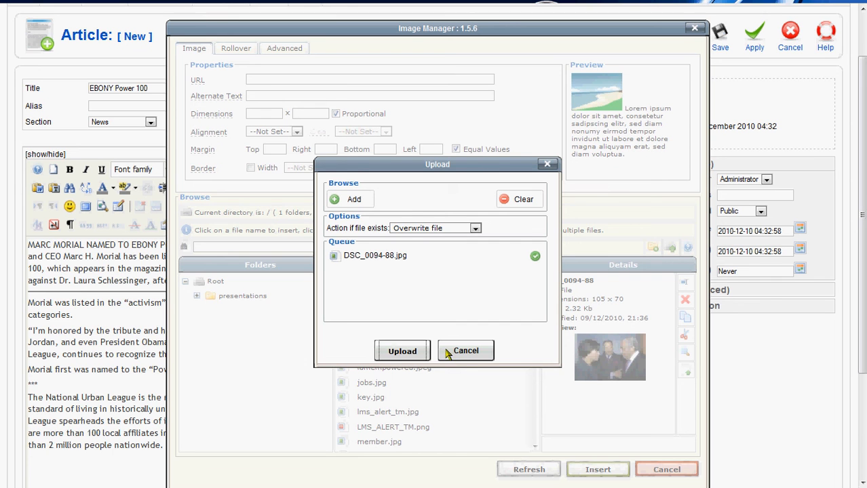
{"action": "left_click", "coordinate": [546, 167]}
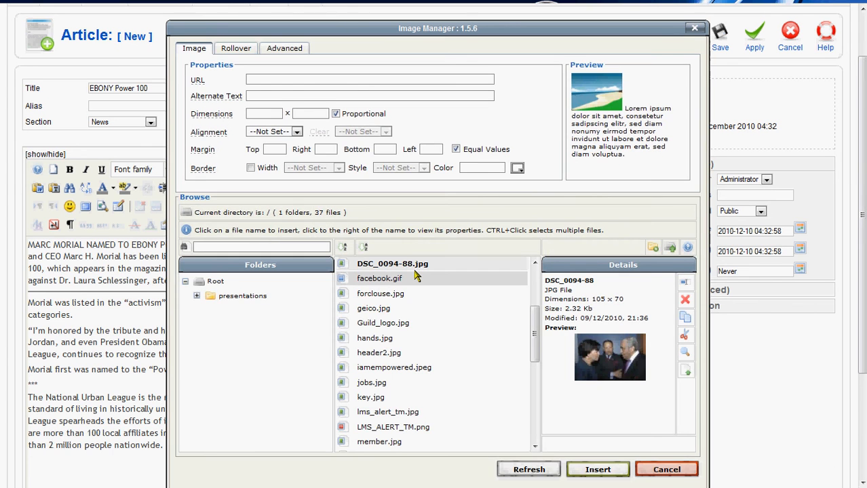
- Insert the uploaded DSC_0094-88.jpg image into the article with its default properties
{"action": "left_click", "coordinate": [401, 264]}
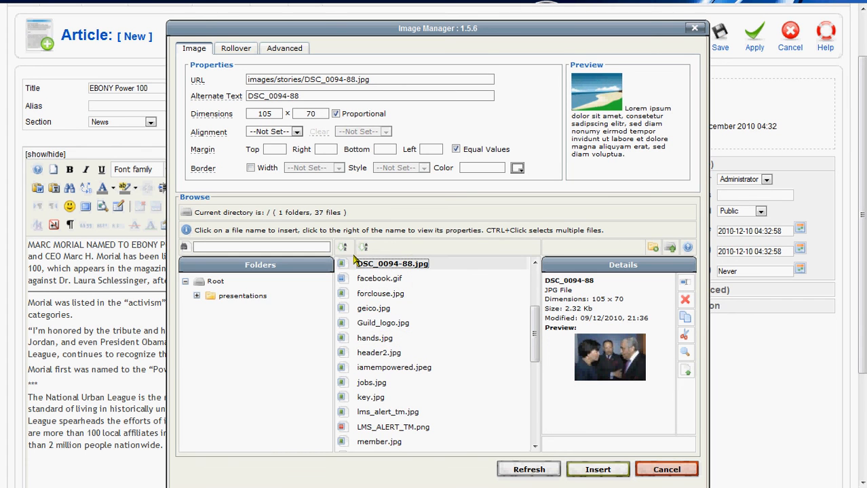
{"action": "left_click", "coordinate": [577, 474]}
{"action": "scroll", "coordinate": [397, 399], "scroll_direction": "down", "scroll_amount": 3}
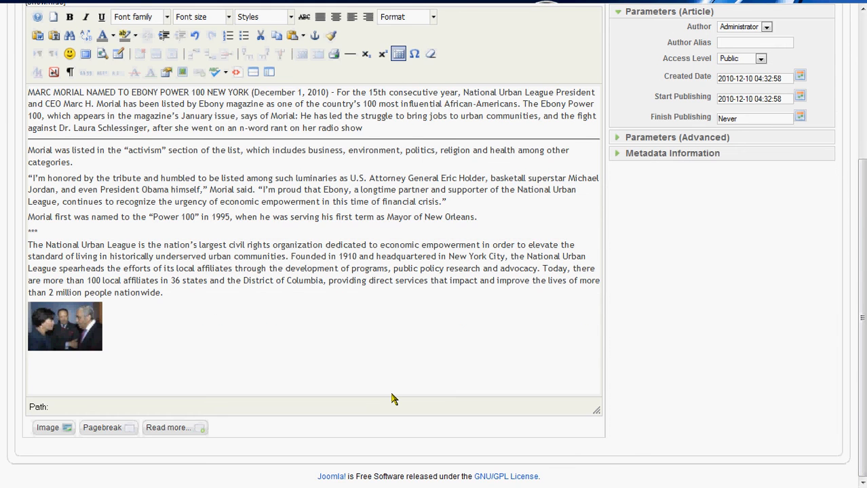
- Try to move the inserted image from the article's end to the opening paragraph, including by cutting it
{"action": "scroll", "coordinate": [396, 399], "scroll_direction": "up", "scroll_amount": 1}
{"action": "left_click", "coordinate": [60, 405]}
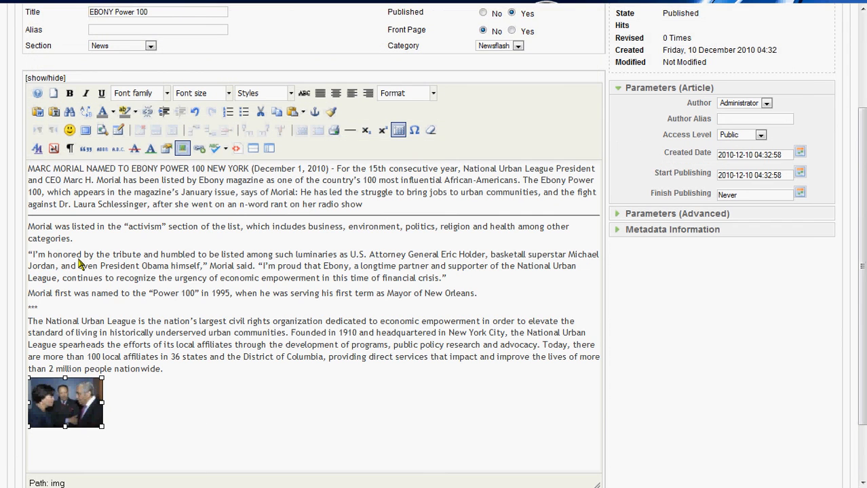
{"action": "left_click", "coordinate": [30, 175]}
{"action": "left_click", "coordinate": [78, 405]}
{"action": "left_click", "coordinate": [47, 194]}
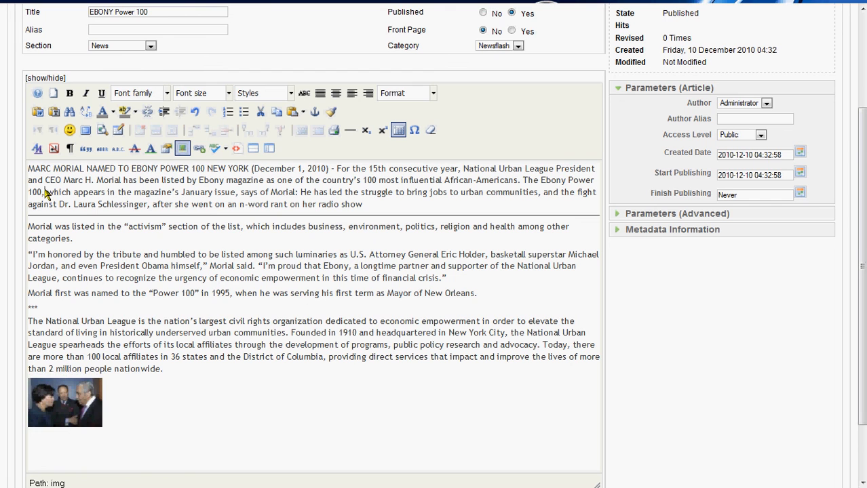
{"action": "left_click", "coordinate": [77, 388]}
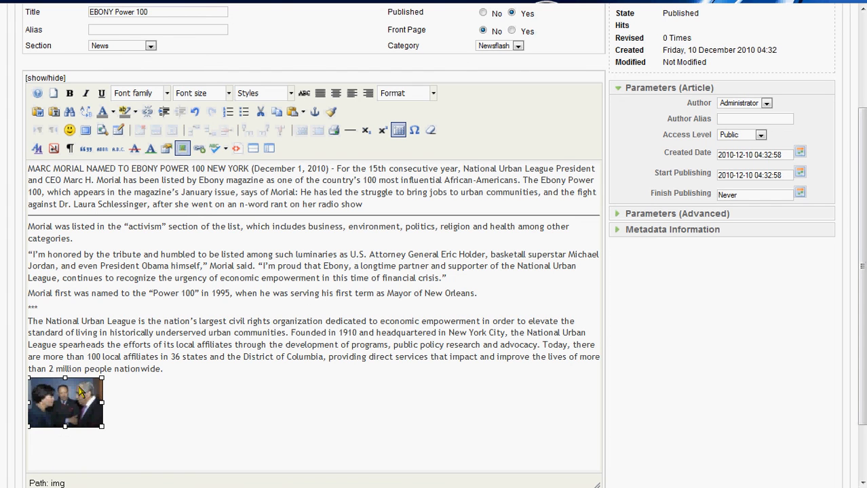
{"action": "right_click", "coordinate": [80, 403]}
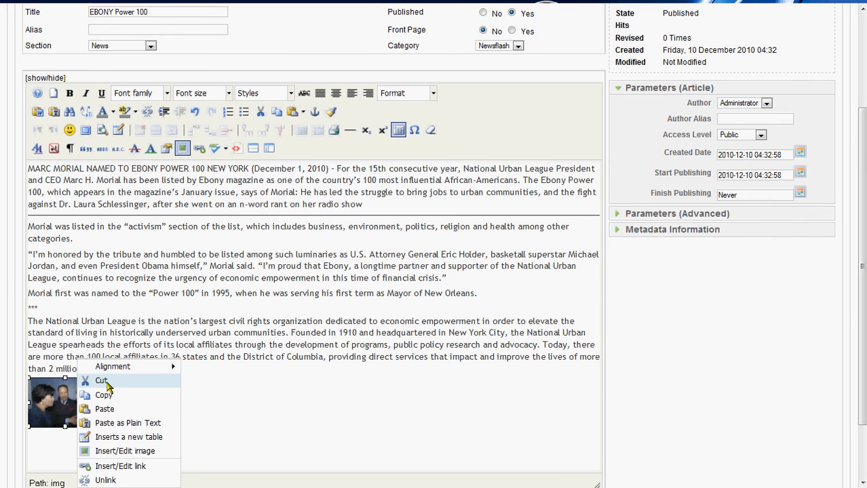
{"action": "left_click", "coordinate": [101, 381]}
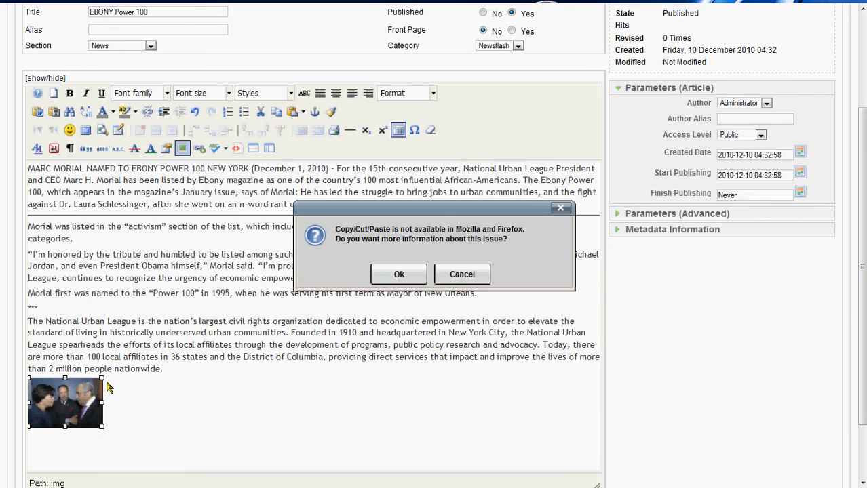
{"action": "left_click", "coordinate": [559, 209]}
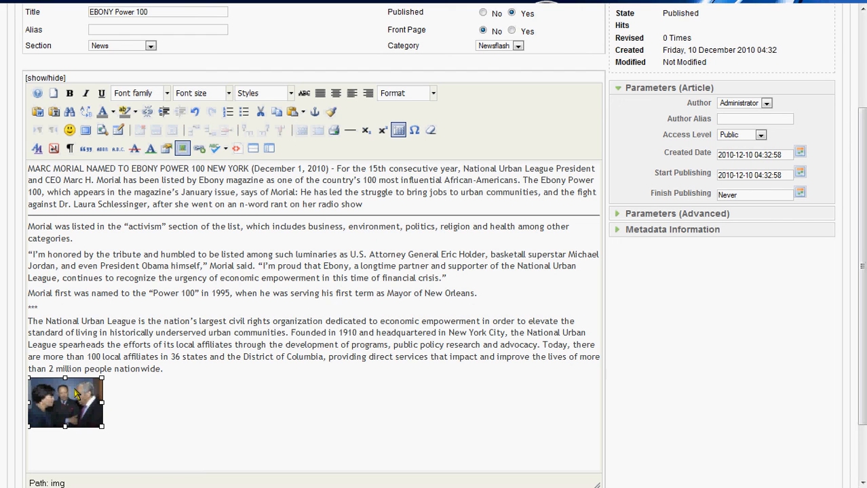
- Delete the image below the article's final paragraph
{"action": "left_click", "coordinate": [144, 395]}
{"action": "left_click", "coordinate": [89, 398]}
{"action": "key", "text": "Delete"}
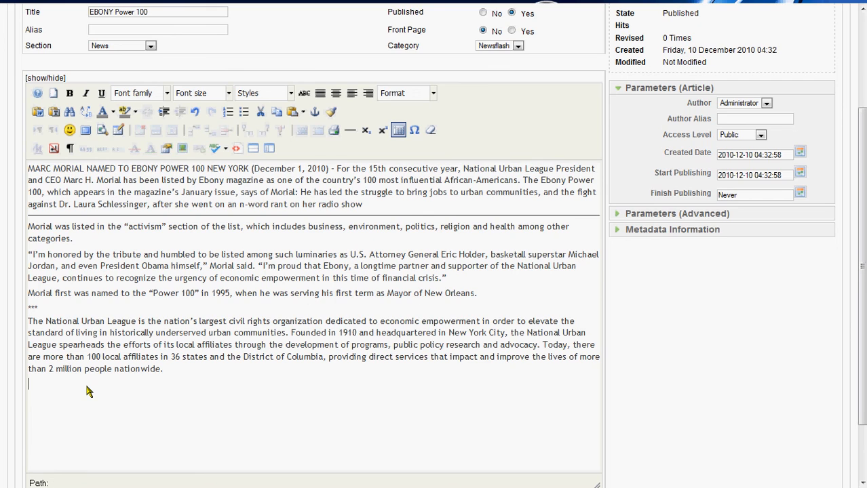
- Place the insertion point before "MARC MORIAL NAMED" and choose DSC_0094-88.jpg in the Image Manager as the image to insert
{"action": "scroll", "coordinate": [77, 371], "scroll_direction": "up", "scroll_amount": 3}
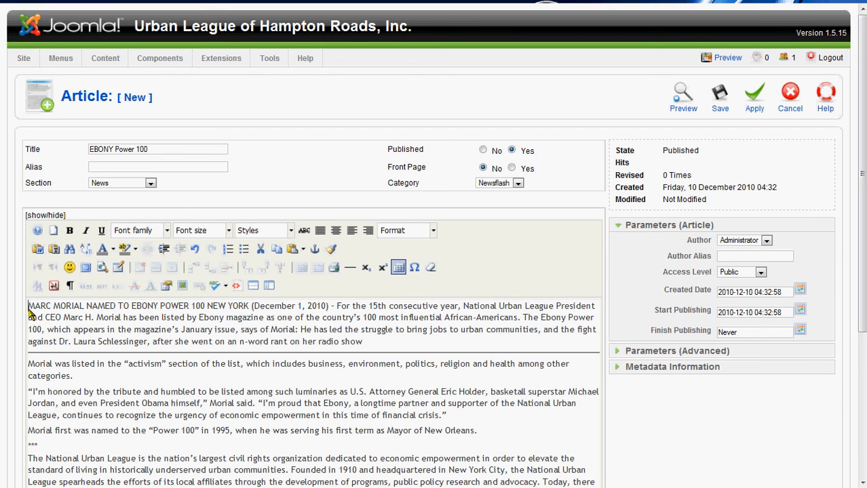
{"action": "left_click", "coordinate": [182, 287]}
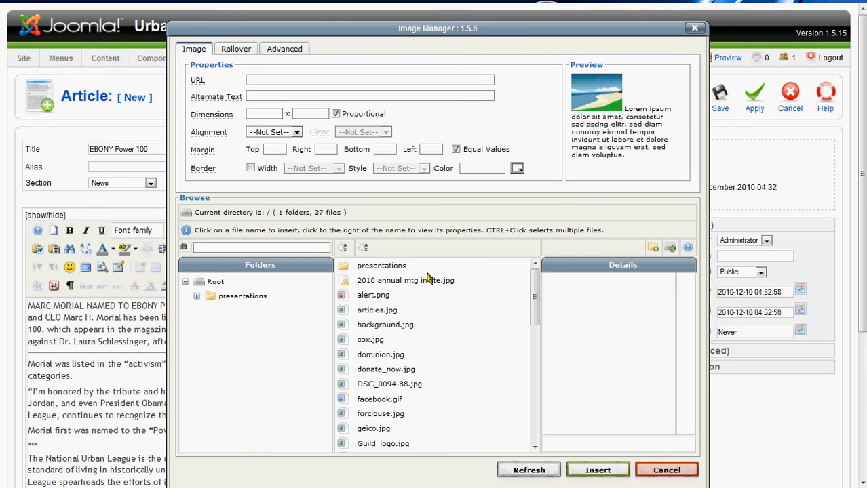
{"action": "scroll", "coordinate": [400, 339], "scroll_direction": "down", "scroll_amount": 1}
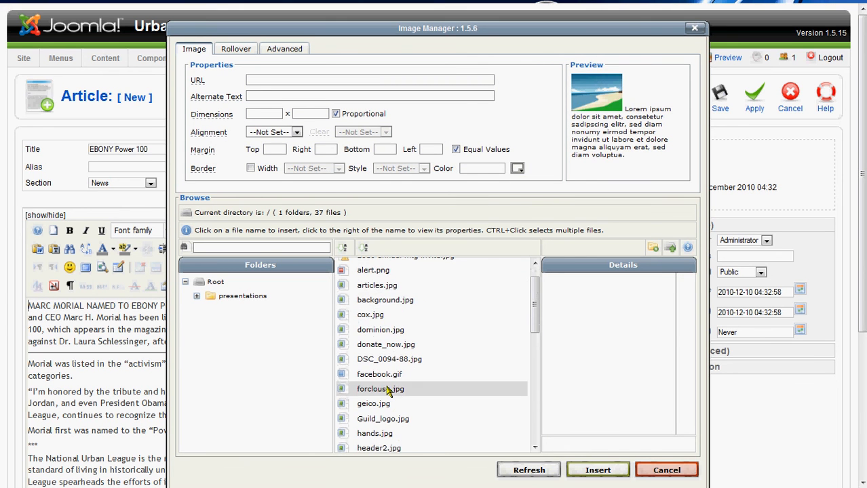
{"action": "left_click", "coordinate": [391, 362]}
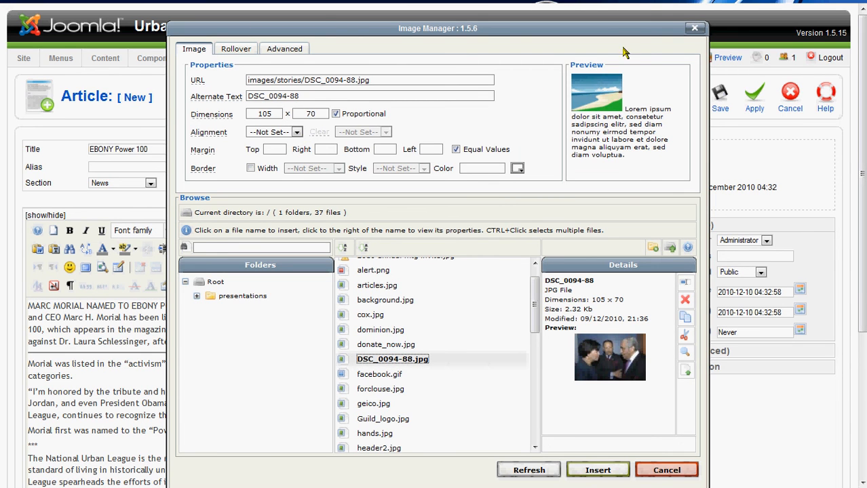
- Set the image's alignment to Left and give it equal margins of 5 on all sides
{"action": "left_click", "coordinate": [297, 132]}
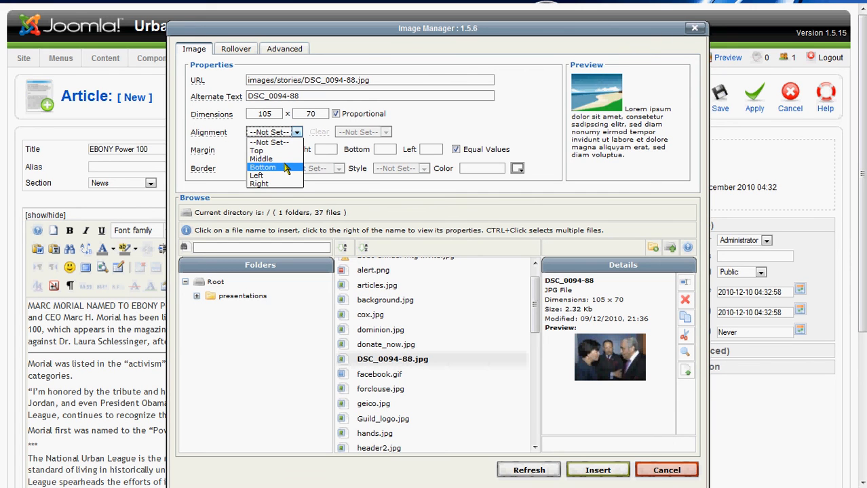
{"action": "left_click", "coordinate": [281, 159]}
{"action": "left_click", "coordinate": [296, 132]}
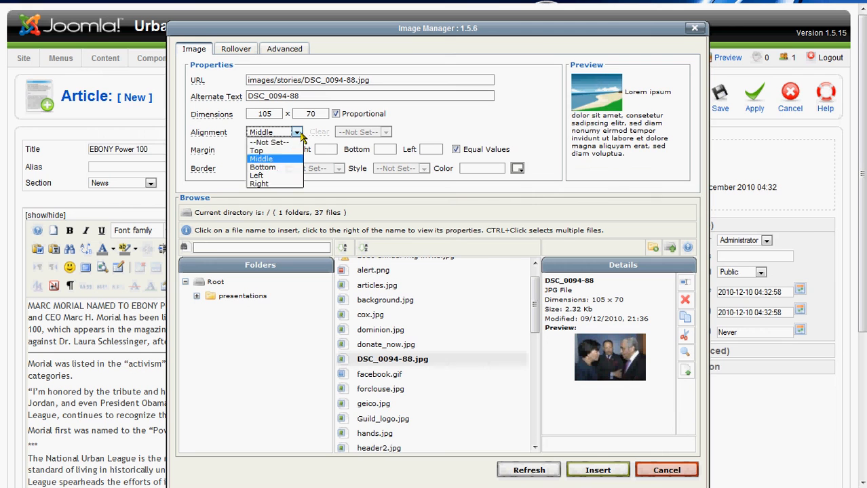
{"action": "left_click", "coordinate": [281, 176]}
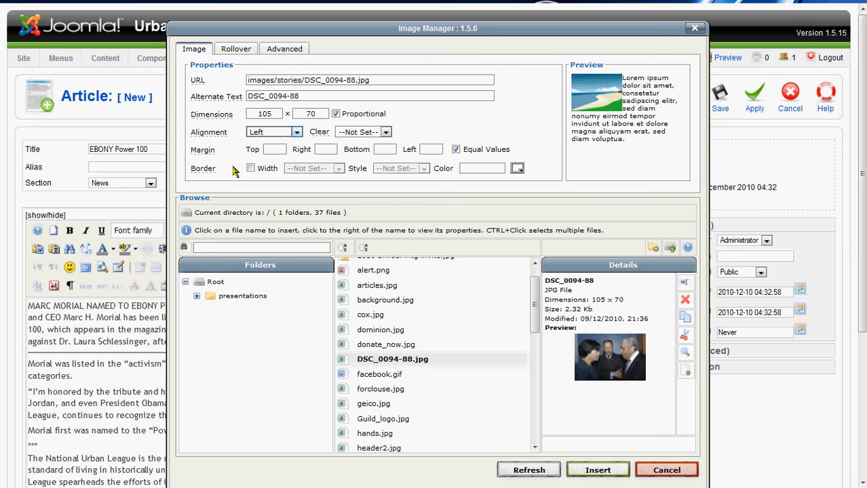
{"action": "left_click", "coordinate": [280, 149]}
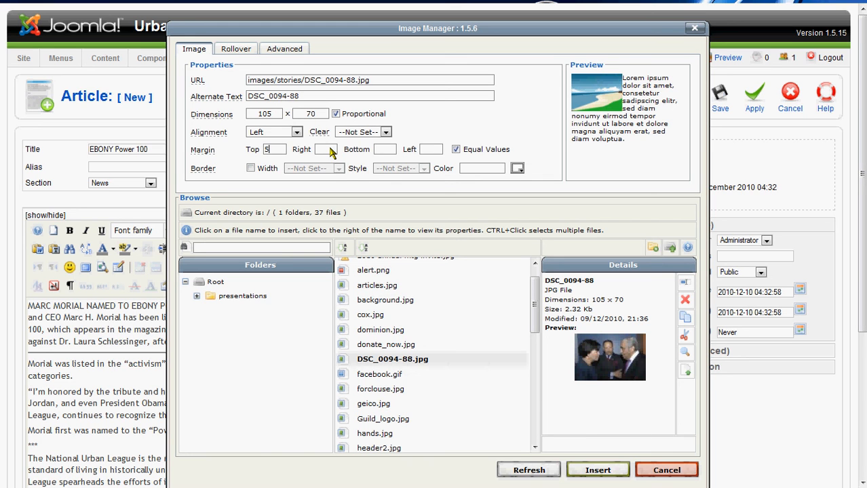
{"action": "left_click", "coordinate": [288, 142]}
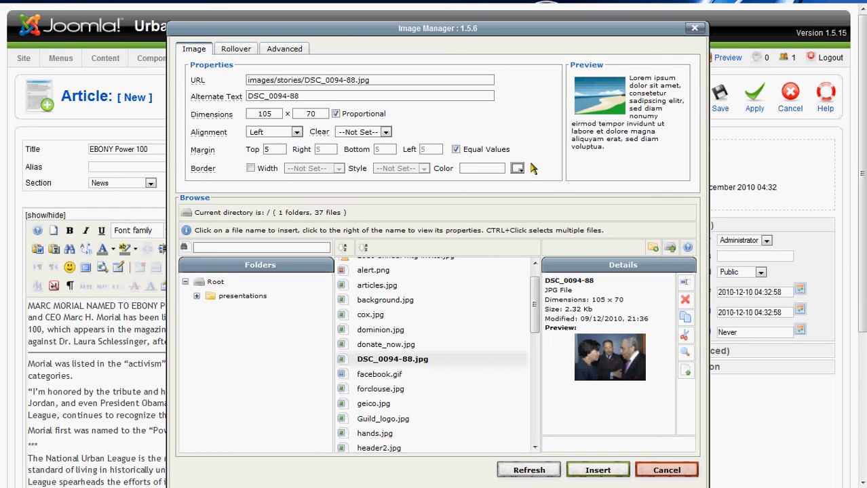
{"action": "scroll", "coordinate": [434, 319], "scroll_direction": "down", "scroll_amount": 1}
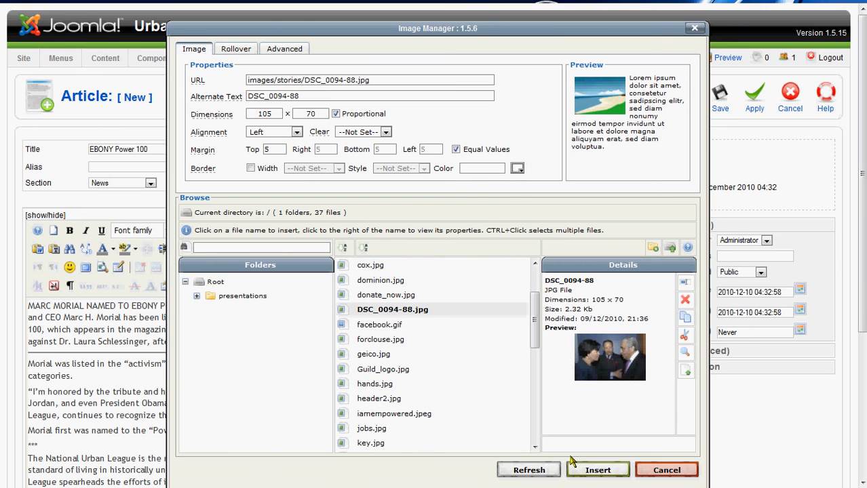
- Insert the configured DSC_0094-88.jpg image at the start of the article's opening paragraph
{"action": "left_click", "coordinate": [586, 470]}
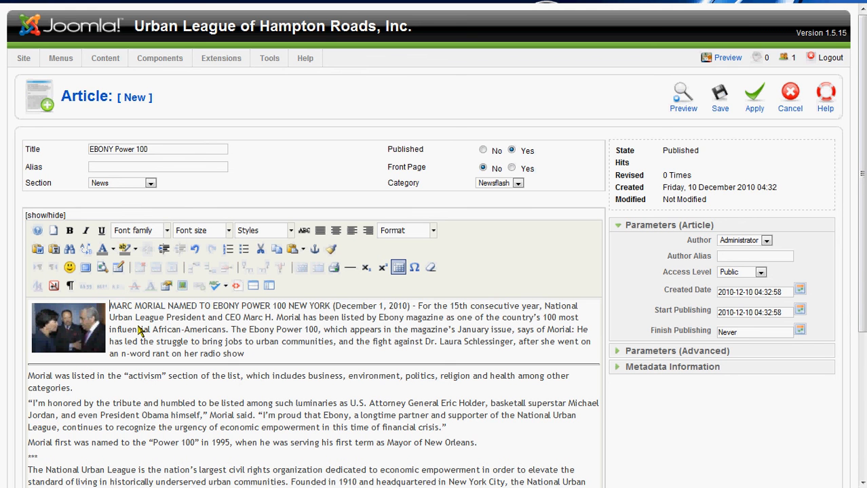
{"action": "scroll", "coordinate": [284, 299], "scroll_direction": "down", "scroll_amount": 4}
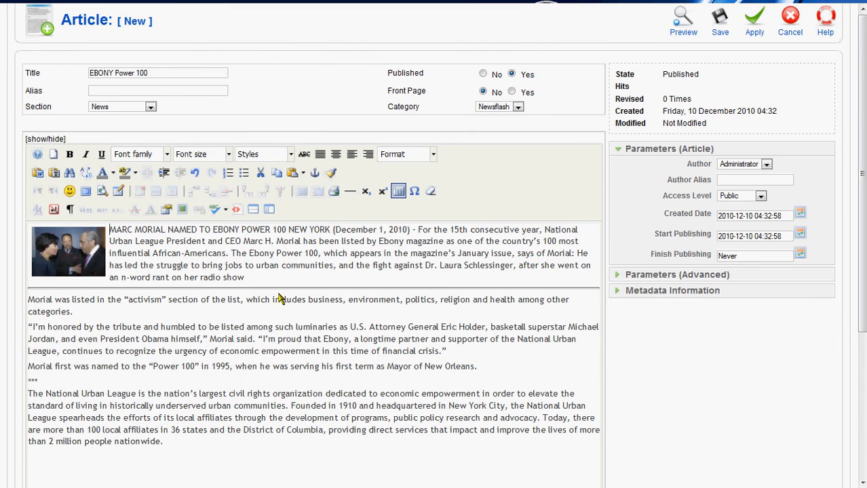
{"action": "scroll", "coordinate": [287, 302], "scroll_direction": "up", "scroll_amount": 4}
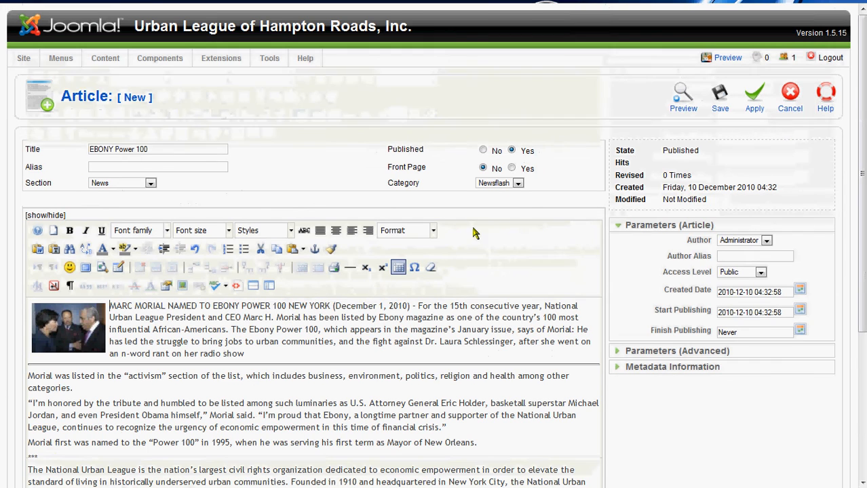
- Preview the EBONY Power 100 article, close the preview, and apply the changes while keeping the article open for editing
{"action": "left_click", "coordinate": [688, 100]}
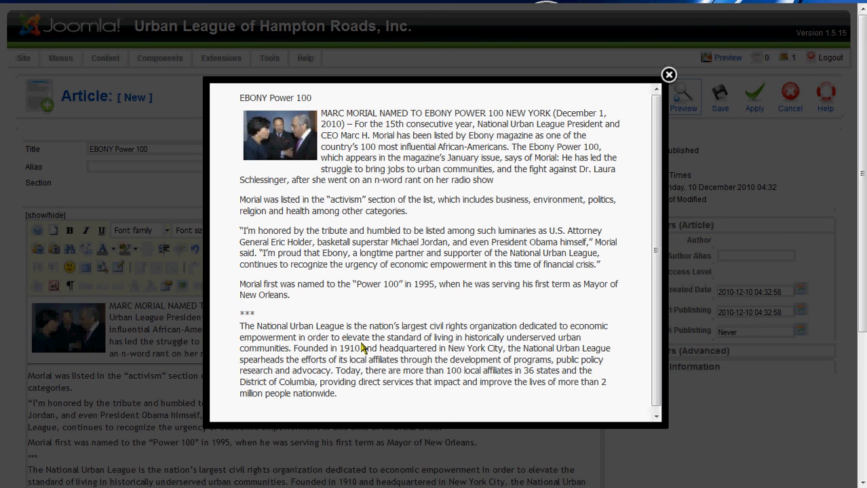
{"action": "left_click", "coordinate": [668, 74]}
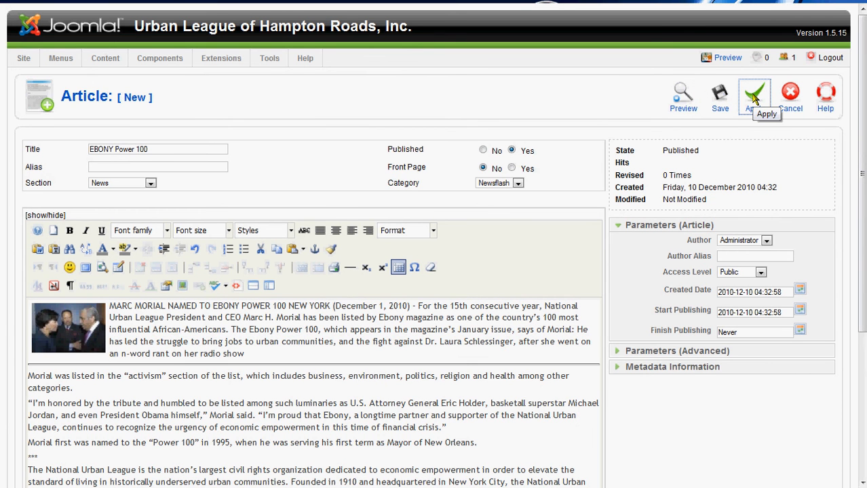
{"action": "left_click", "coordinate": [755, 98]}
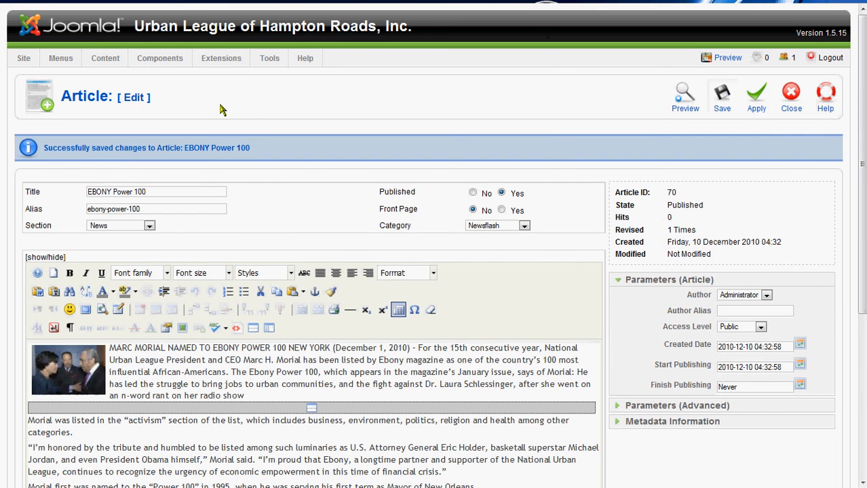
- Switch to the public Urban League of Hampton Roads site and examine the EBONY Power 100 entry on The News page
{"action": "mouse_move", "coordinate": [266, 8]}
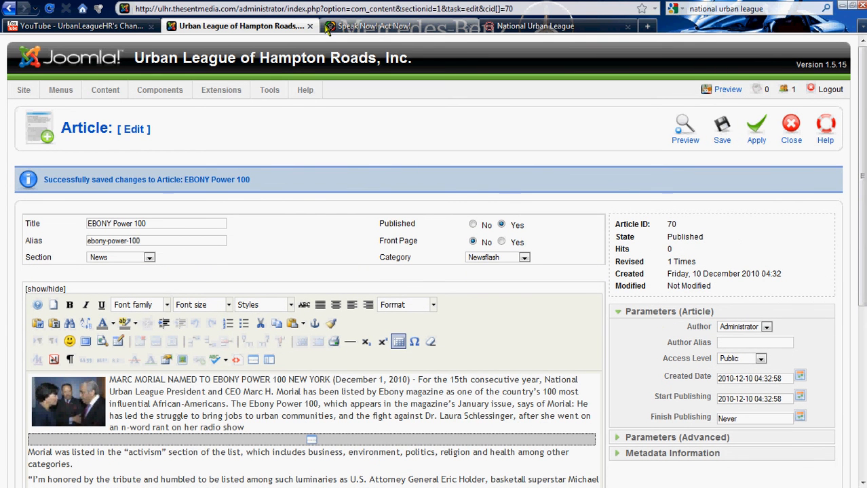
{"action": "left_click", "coordinate": [352, 28]}
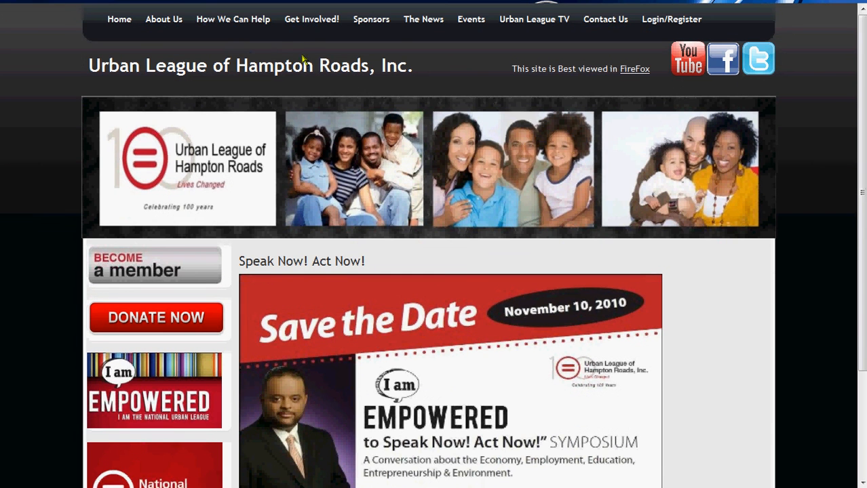
{"action": "left_click", "coordinate": [424, 25]}
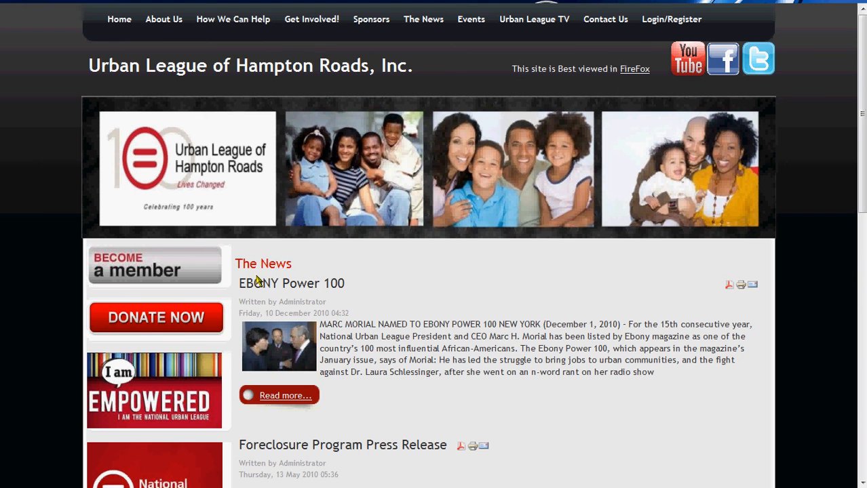
{"action": "scroll", "coordinate": [256, 288], "scroll_direction": "down", "scroll_amount": 2}
{"action": "scroll", "coordinate": [270, 238], "scroll_direction": "down", "scroll_amount": 1}
{"action": "scroll", "coordinate": [270, 238], "scroll_direction": "up", "scroll_amount": 1}
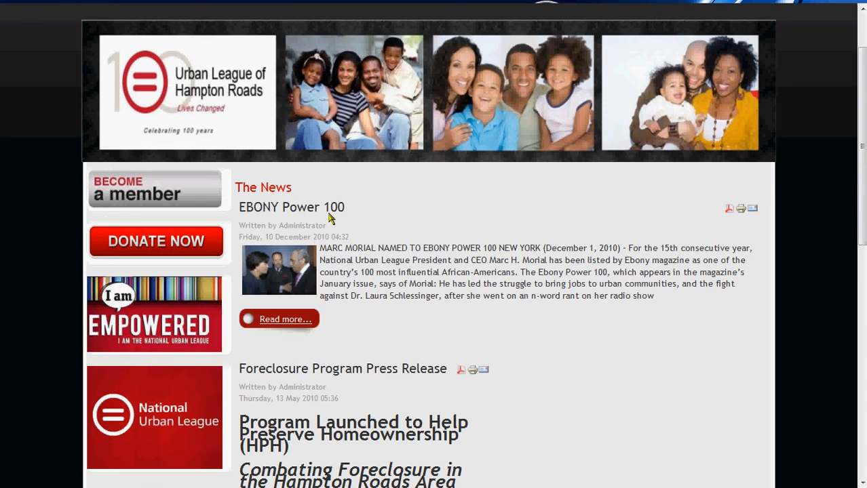
{"action": "scroll", "coordinate": [335, 311], "scroll_direction": "down", "scroll_amount": 1}
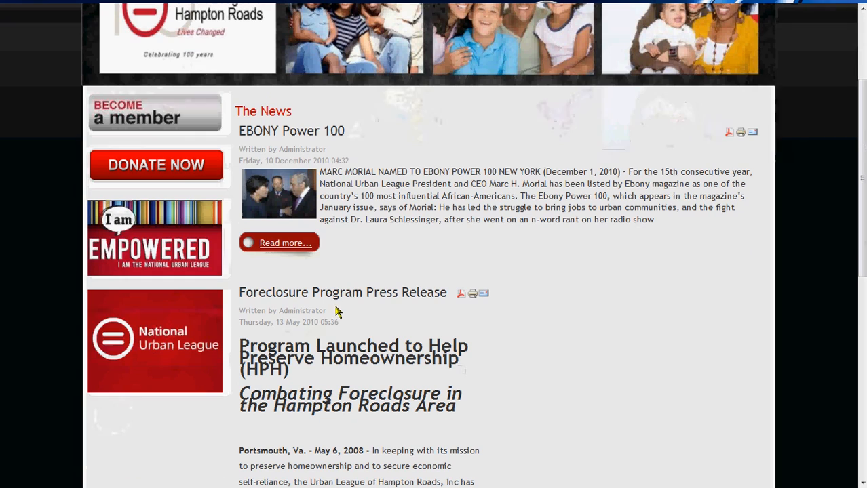
- Open the full EBONY Power 100 article through its Read more link and review its text and photo layout
{"action": "left_click", "coordinate": [279, 243]}
{"action": "scroll", "coordinate": [387, 268], "scroll_direction": "down", "scroll_amount": 2}
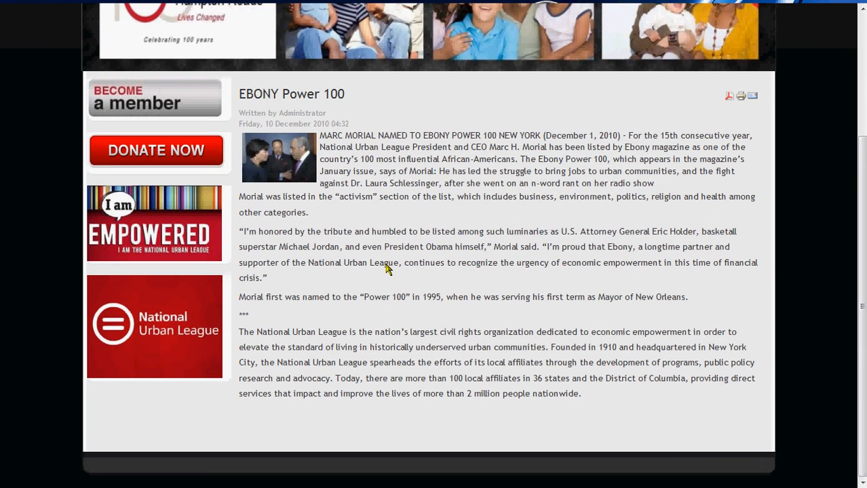
{"action": "scroll", "coordinate": [387, 268], "scroll_direction": "up", "scroll_amount": 1}
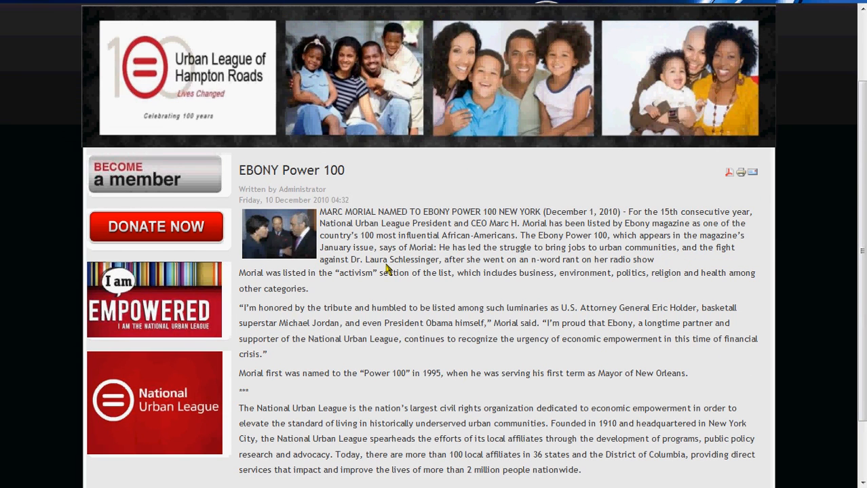
{"action": "scroll", "coordinate": [387, 268], "scroll_direction": "up", "scroll_amount": 2}
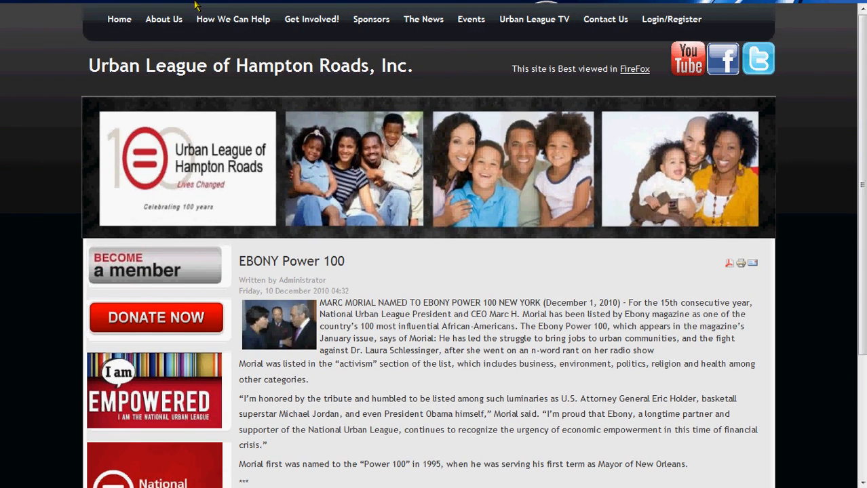
- Return to the article's edit page in the Joomla administration, save and close it, and look over the Article Manager list
{"action": "mouse_move", "coordinate": [195, 2]}
{"action": "left_click", "coordinate": [198, 27]}
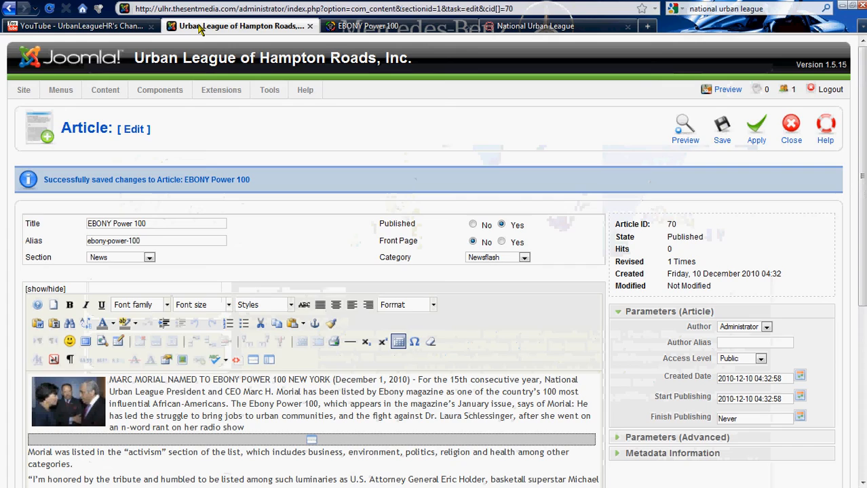
{"action": "scroll", "coordinate": [720, 72], "scroll_direction": "down", "scroll_amount": 1}
{"action": "scroll", "coordinate": [720, 72], "scroll_direction": "up", "scroll_amount": 2}
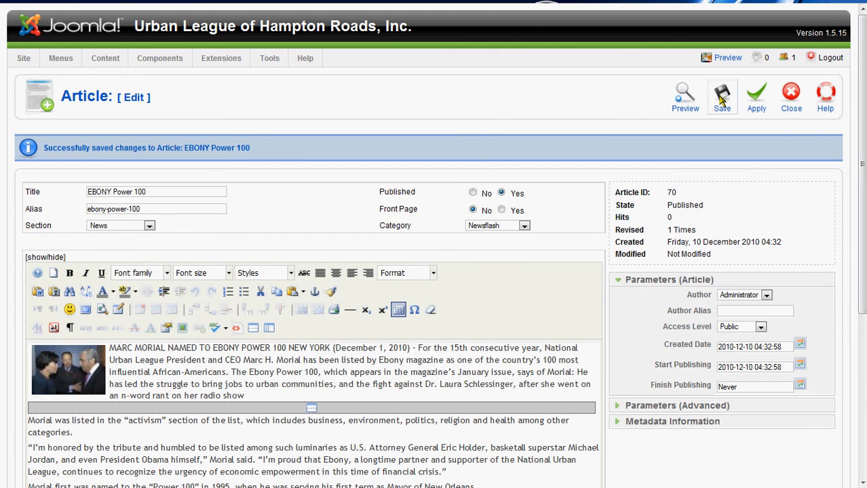
{"action": "left_click", "coordinate": [721, 98]}
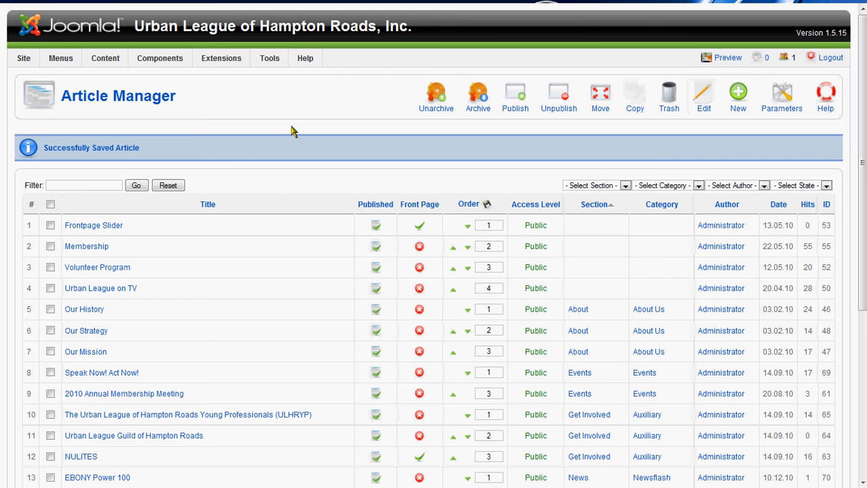
{"action": "mouse_move", "coordinate": [106, 61]}
{"action": "scroll", "coordinate": [276, 209], "scroll_direction": "down", "scroll_amount": 4}
{"action": "scroll", "coordinate": [277, 207], "scroll_direction": "up", "scroll_amount": 4}
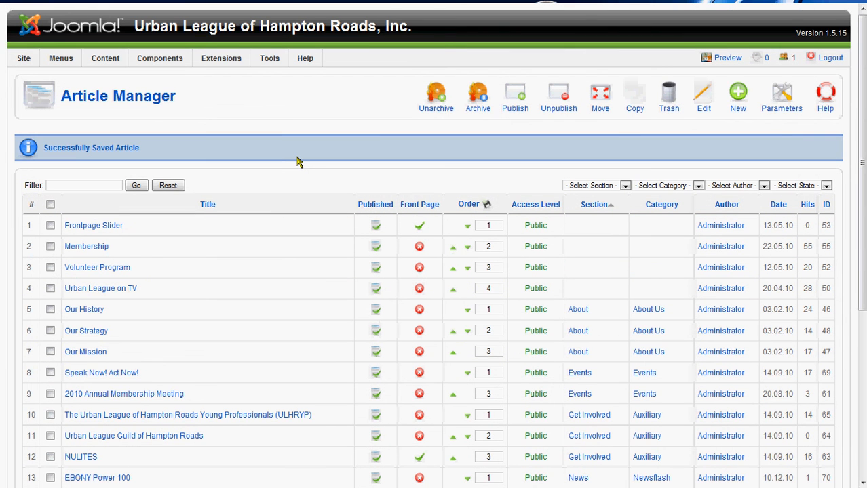